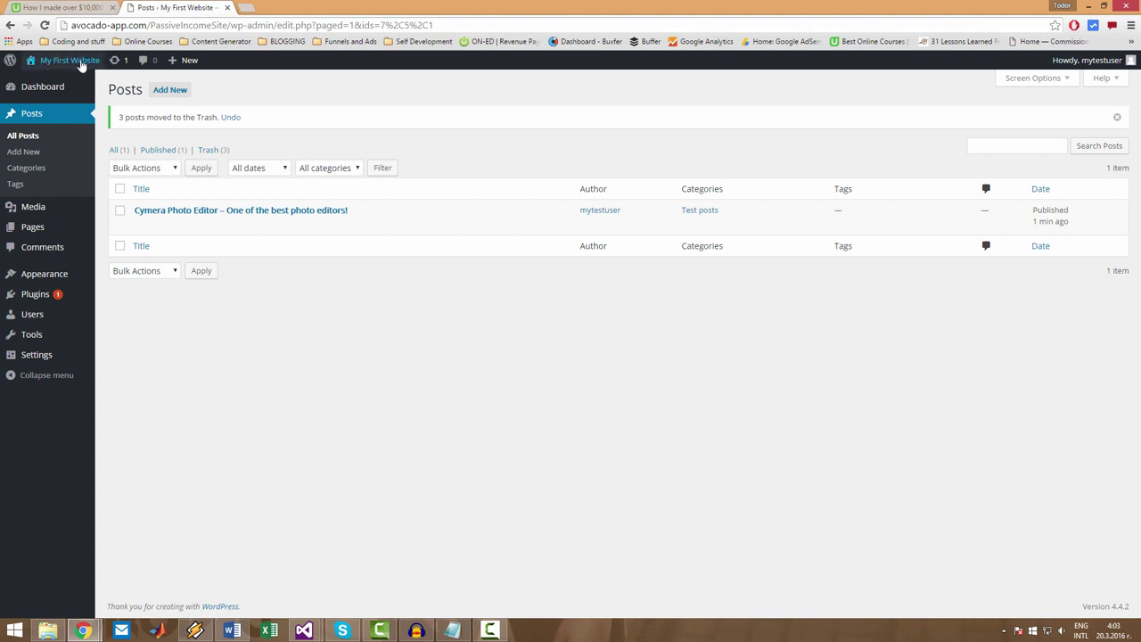
# Step: Open the live site's front page in a new tab, then go back to the admin Posts list
pyautogui.moveTo(77, 61)
pyautogui.click(41, 79)
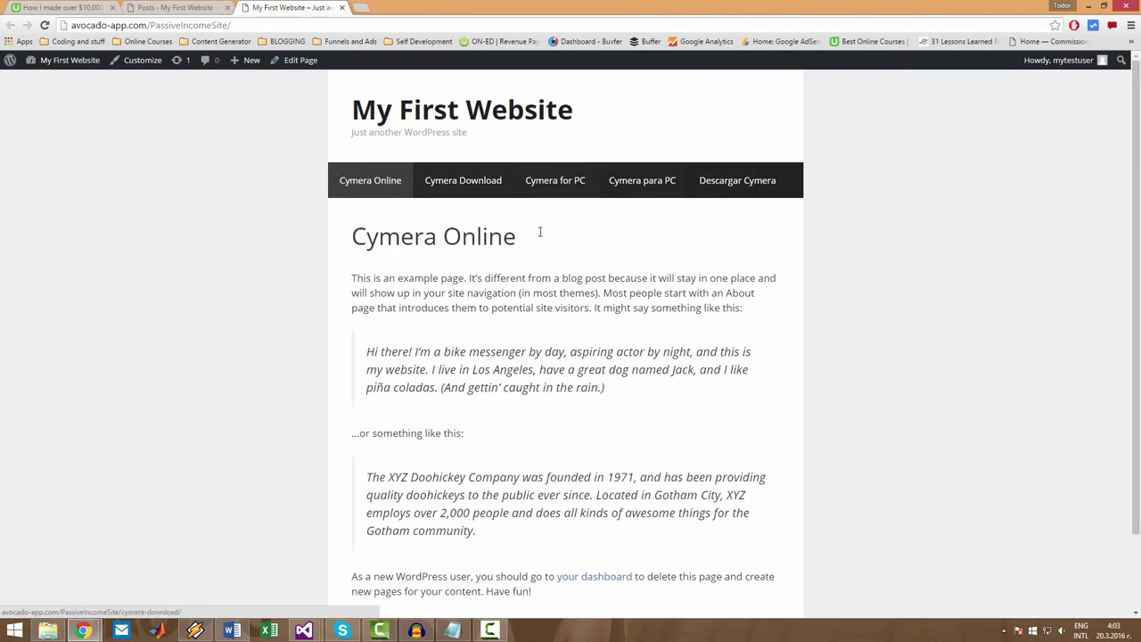
pyautogui.click(203, 7)
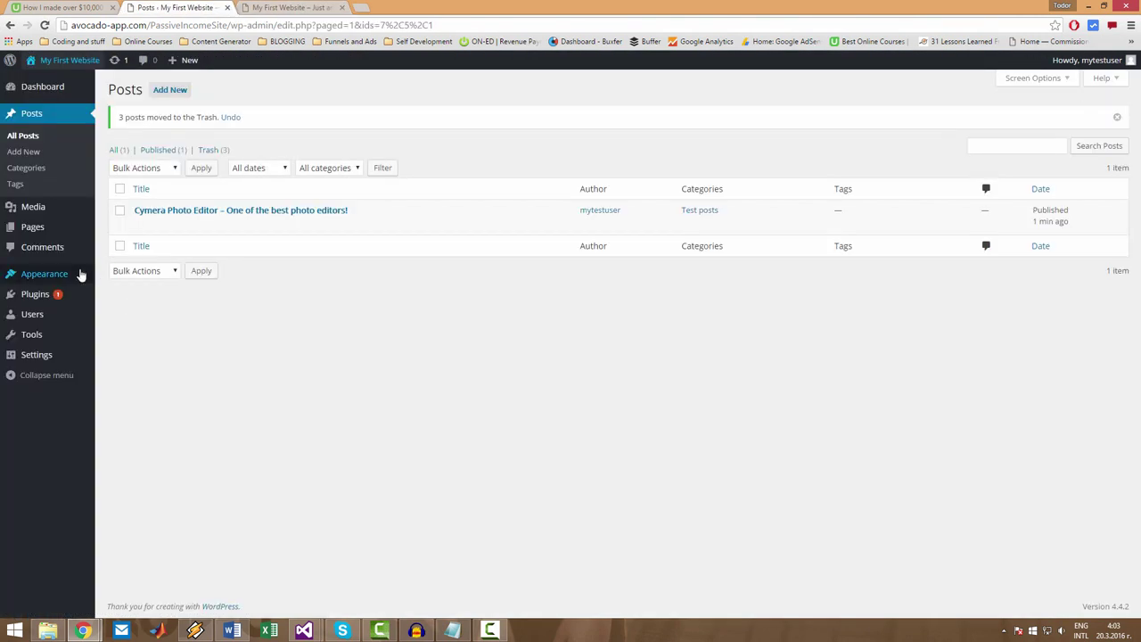
pyautogui.moveTo(32, 278)
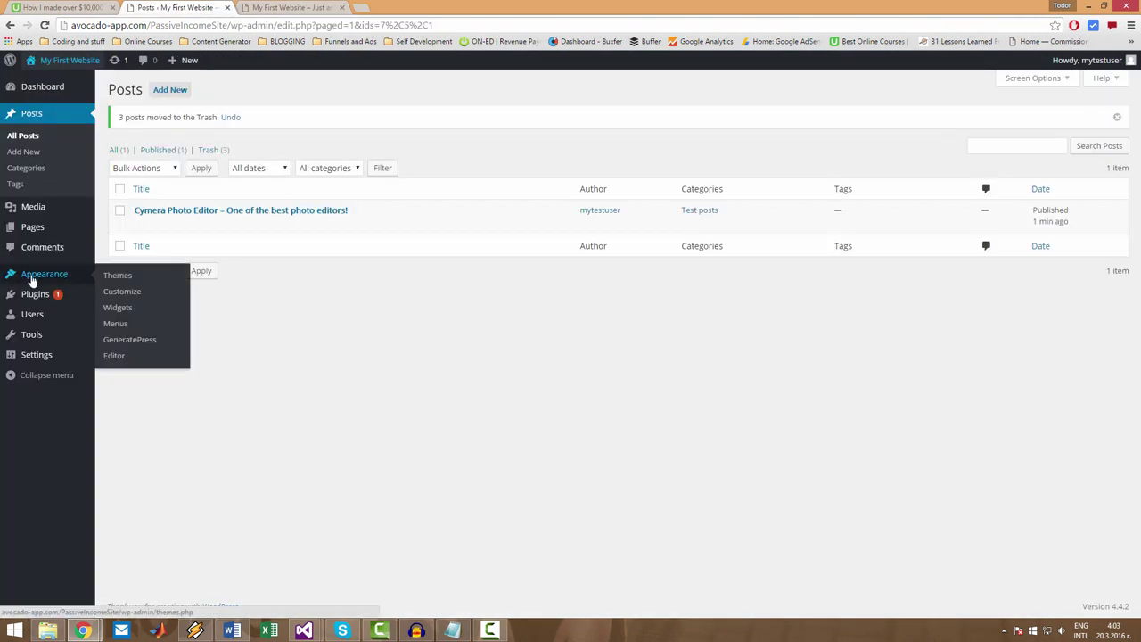
# Step: Open Appearance > Menus and compare it with the live site's front page
pyautogui.click(122, 325)
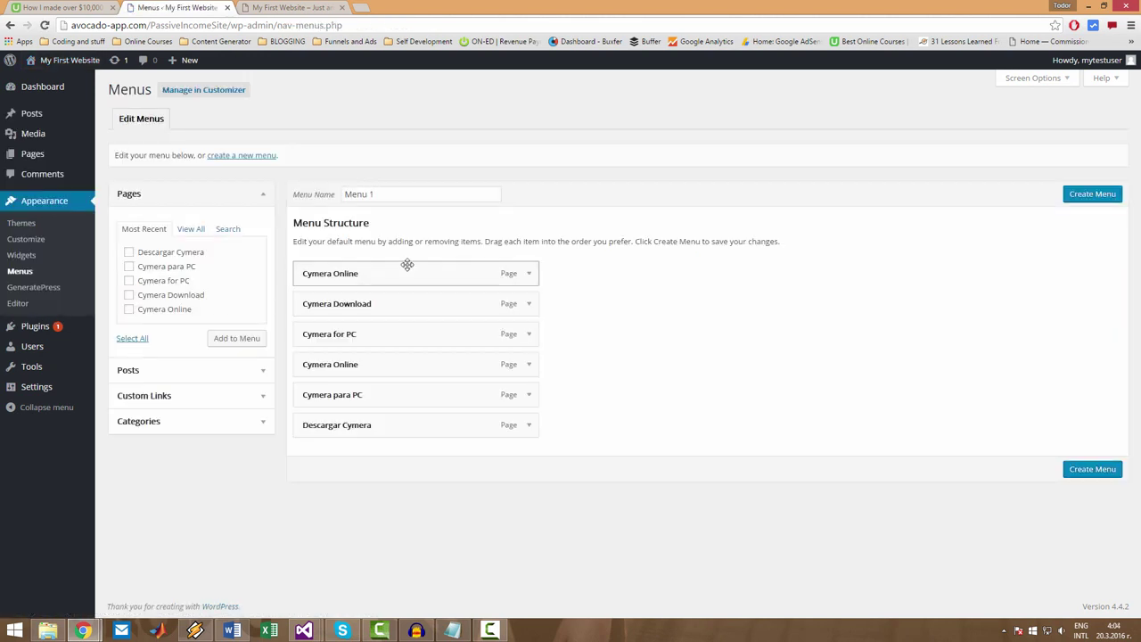
pyautogui.click(280, 8)
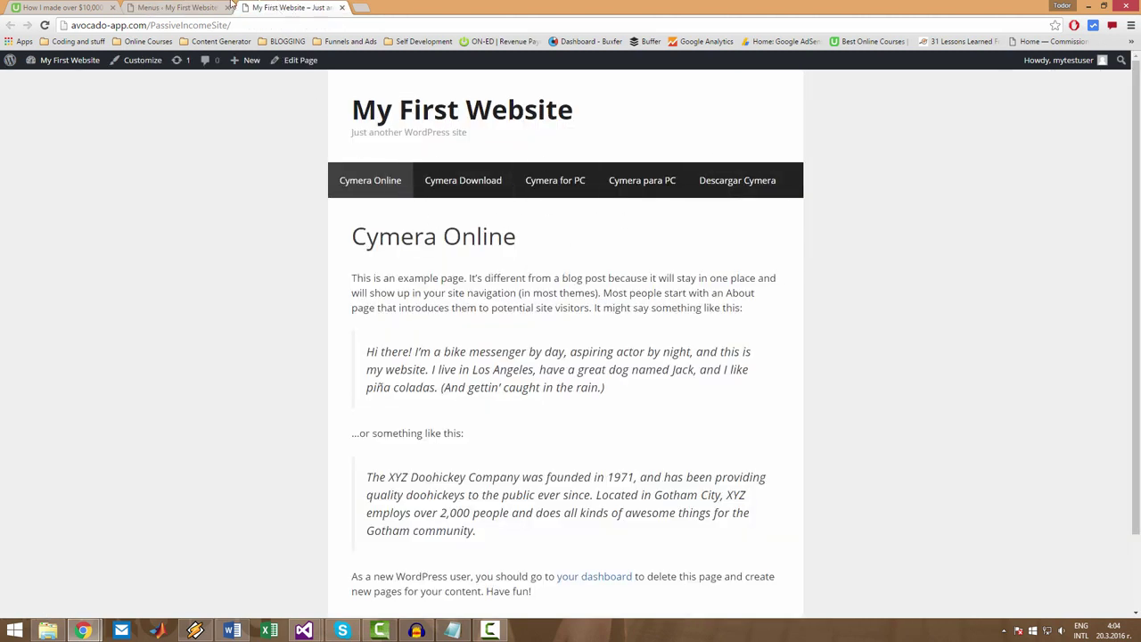
pyautogui.click(223, 6)
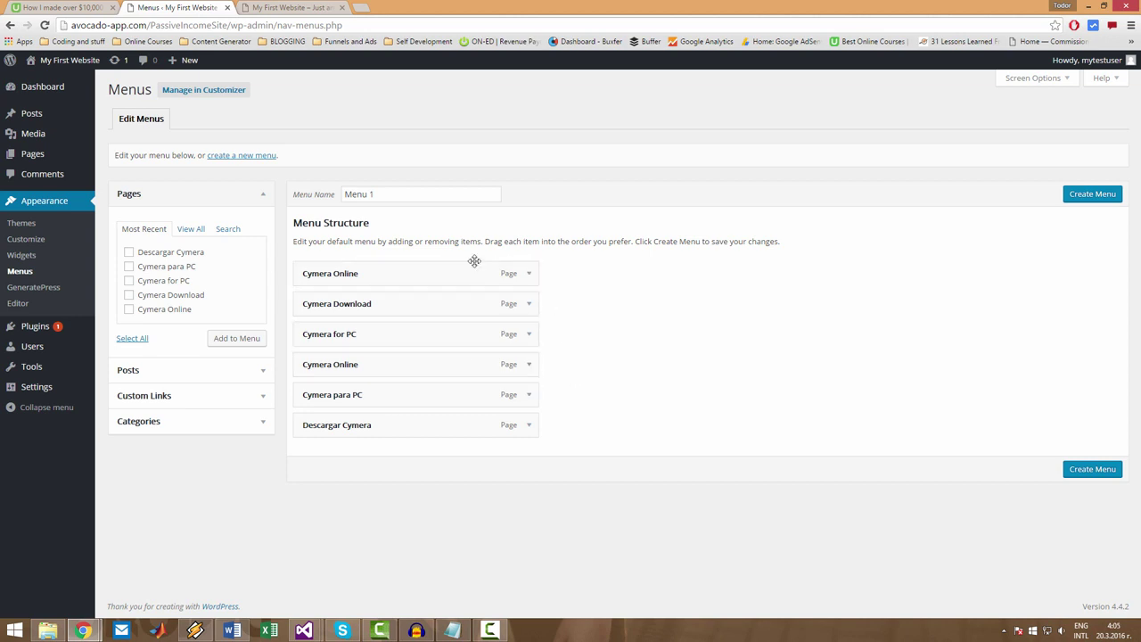
# Step: Remove the duplicate Cymera Online item, leaving five pages in Menu 1
pyautogui.click(528, 366)
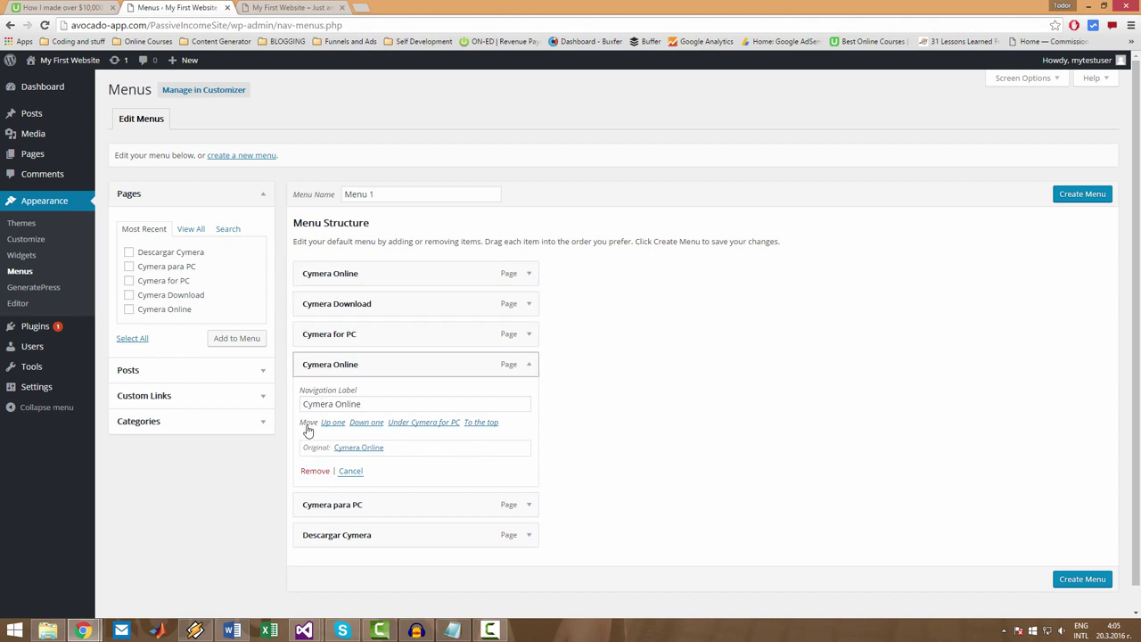
pyautogui.click(316, 473)
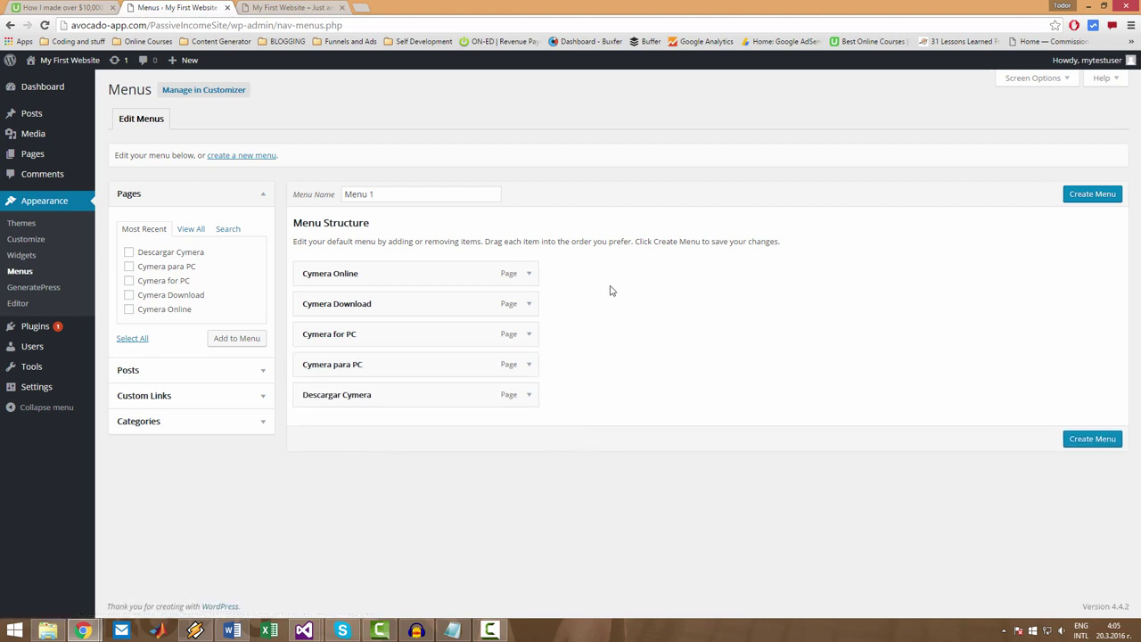
pyautogui.click(290, 8)
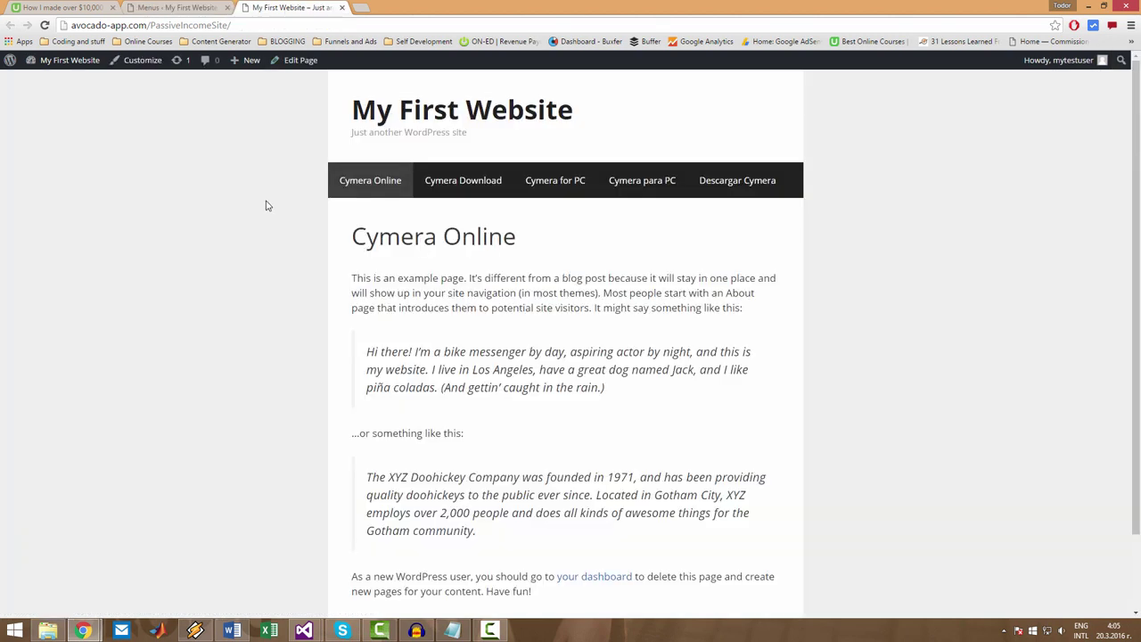
pyautogui.click(174, 8)
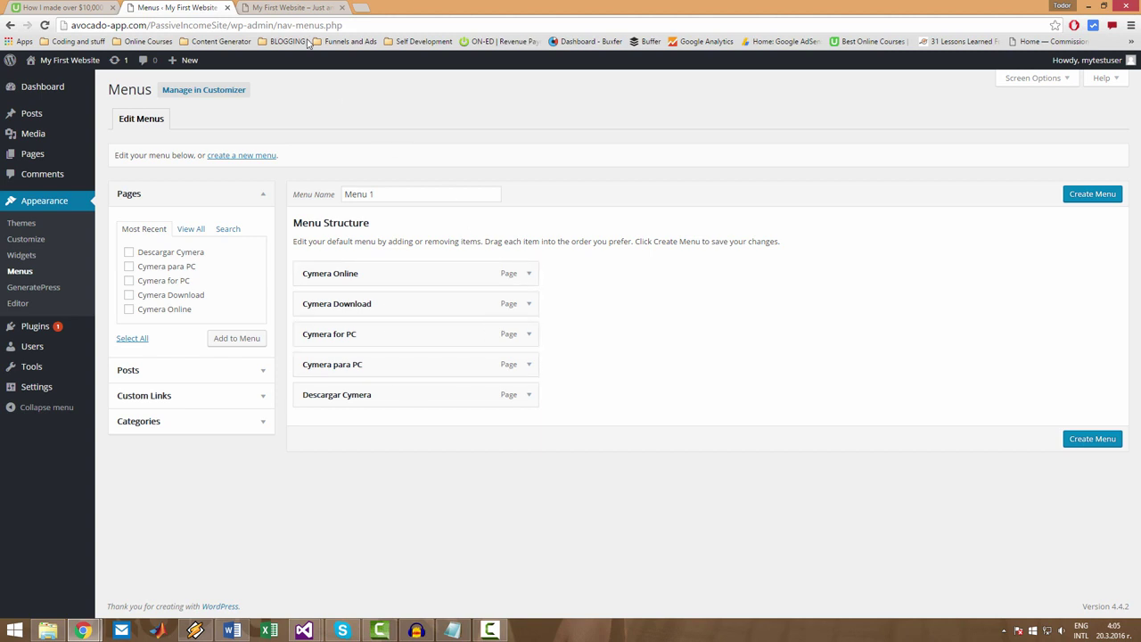
# Step: Create Menu 1 from the five Cymera page items, checking the live site before and after
pyautogui.click(289, 8)
pyautogui.hotkey('ctrl', 'shift', 'Tab')
pyautogui.click(321, 7)
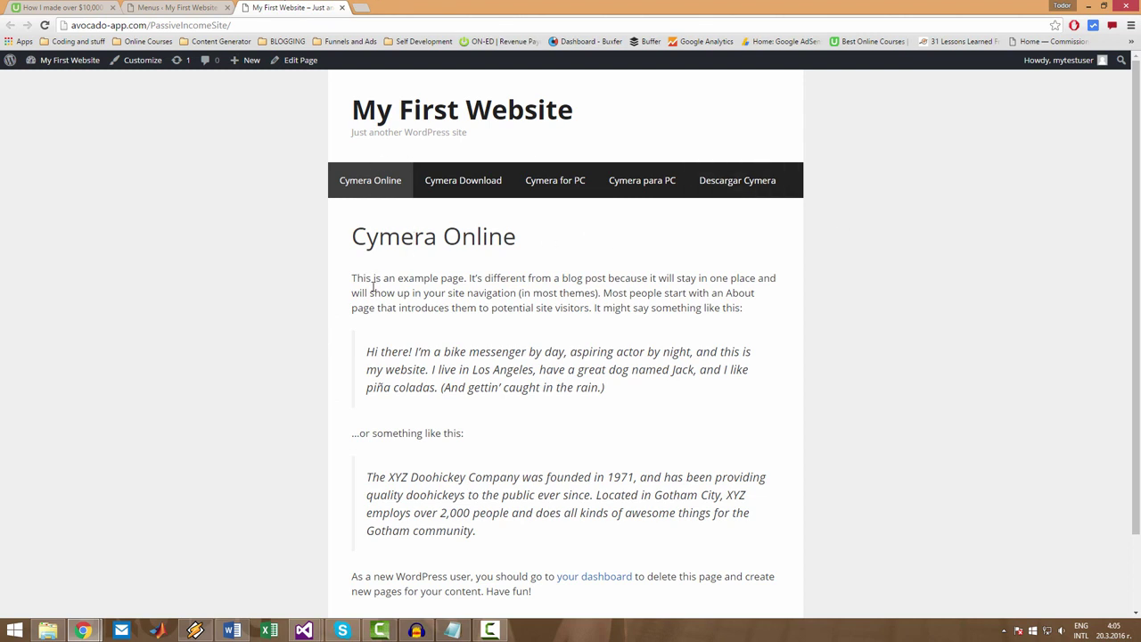
pyautogui.click(179, 7)
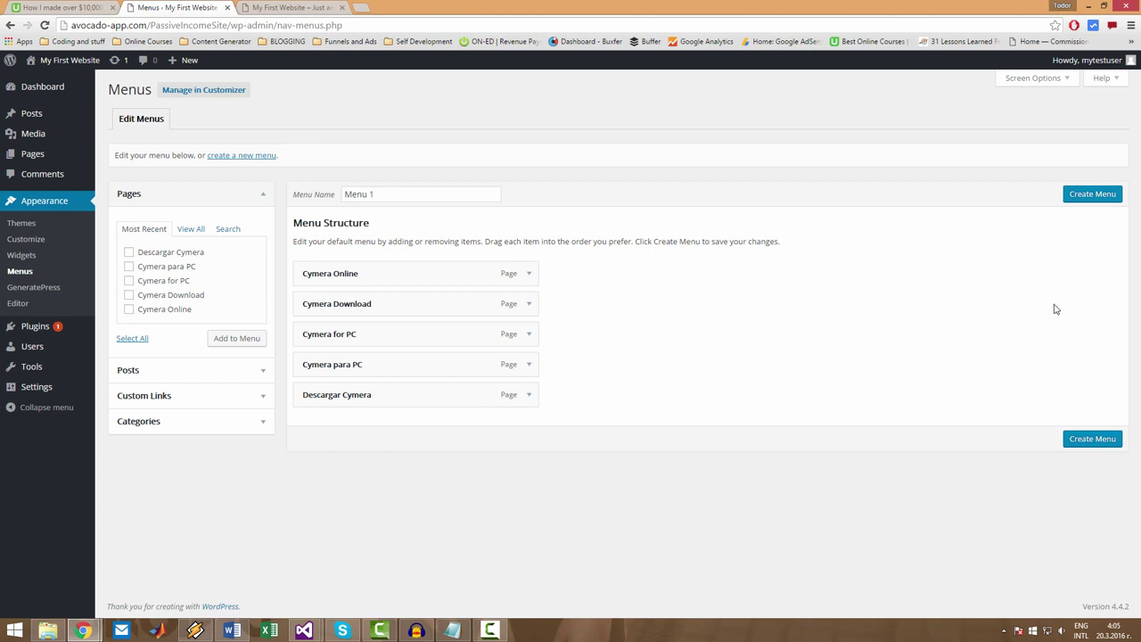
pyautogui.click(1093, 194)
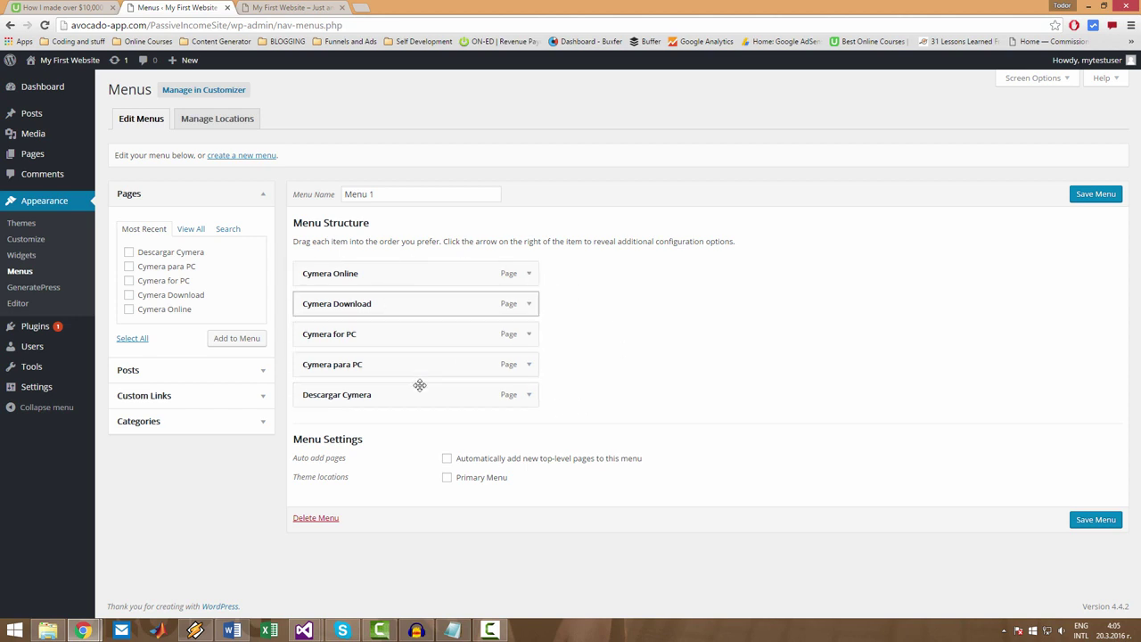
pyautogui.click(299, 8)
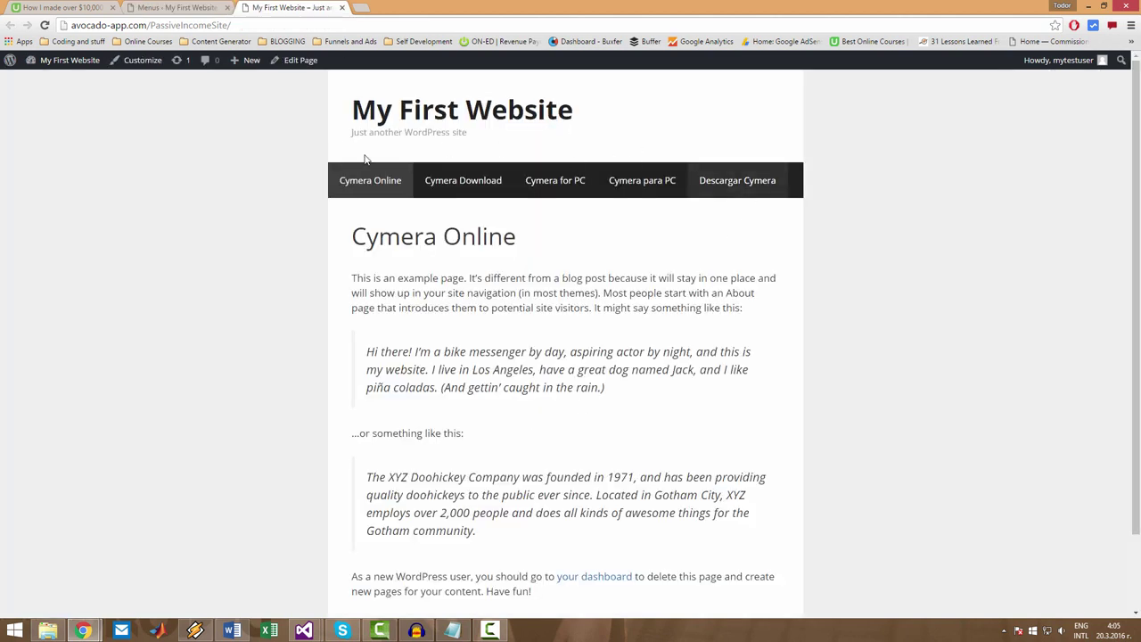
pyautogui.hotkey('ctrl', 'shift', 'Tab')
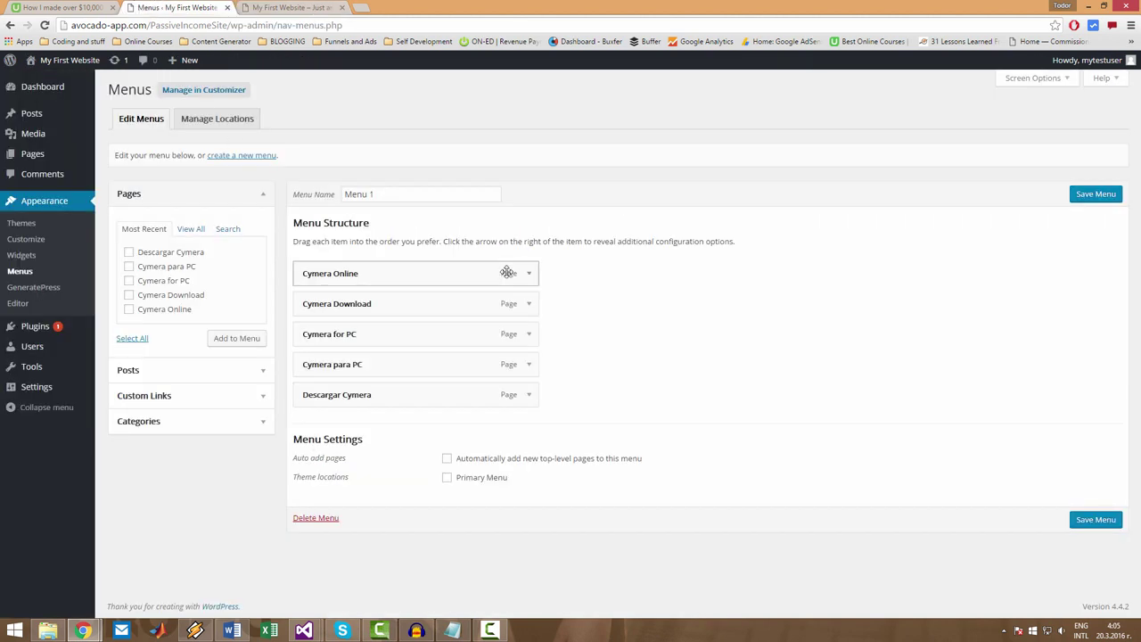
# Step: Assign Menu 1 to the Primary Menu theme location and save the change
pyautogui.click(223, 124)
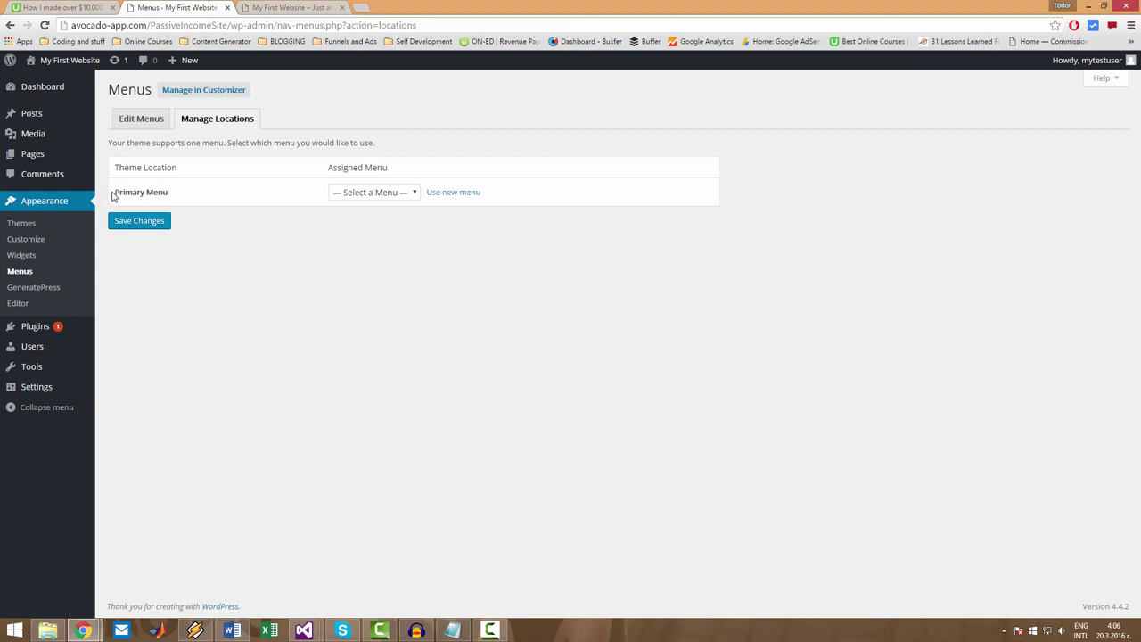
pyautogui.click(391, 194)
pyautogui.click(375, 219)
pyautogui.click(166, 224)
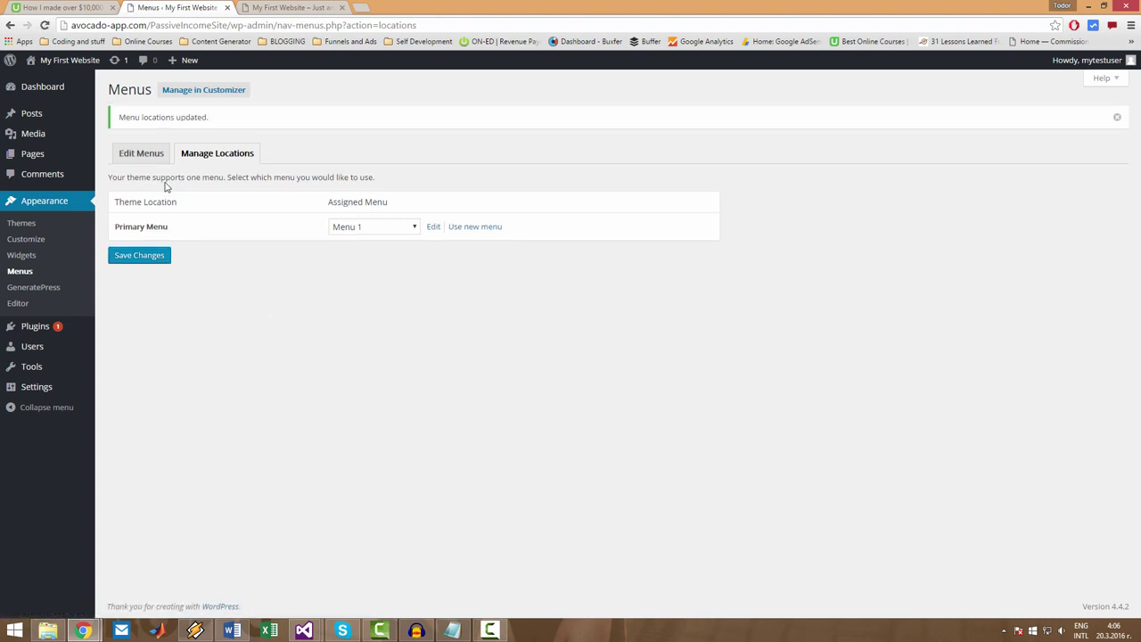
pyautogui.click(140, 153)
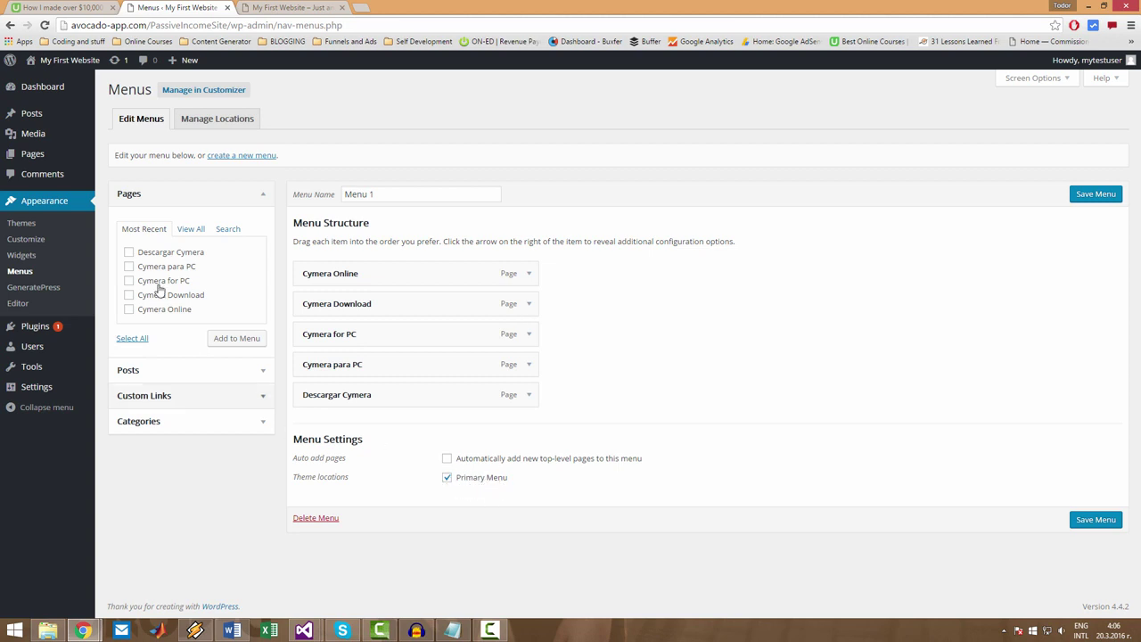
# Step: Move Cymera Download to the bottom of Menu 1, save, and reload the live site
pyautogui.click(257, 6)
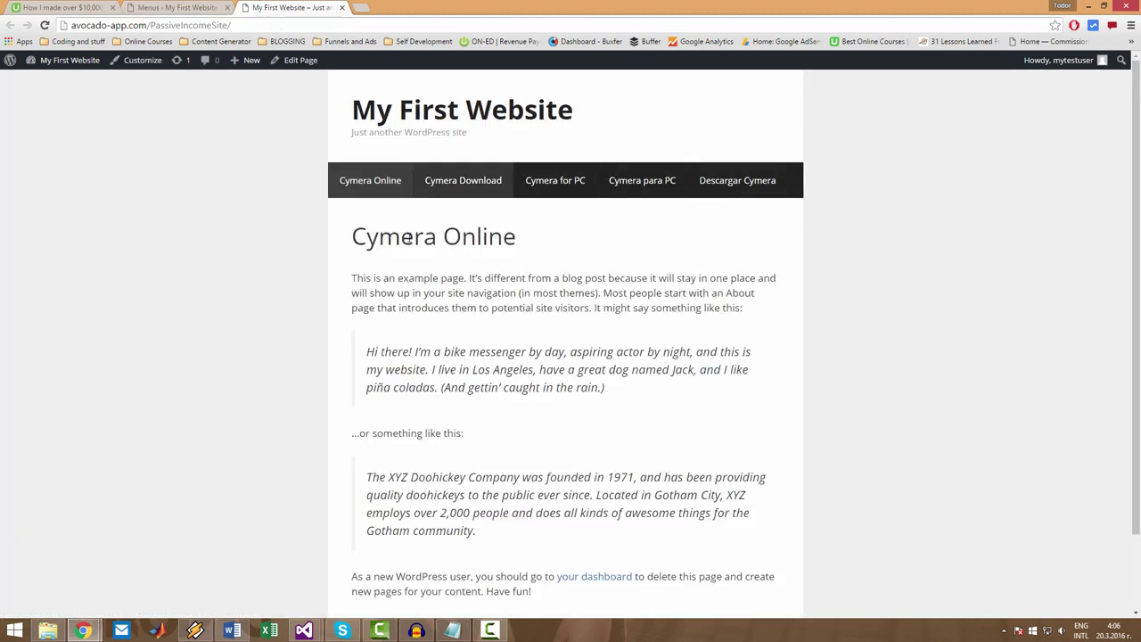
pyautogui.click(657, 182)
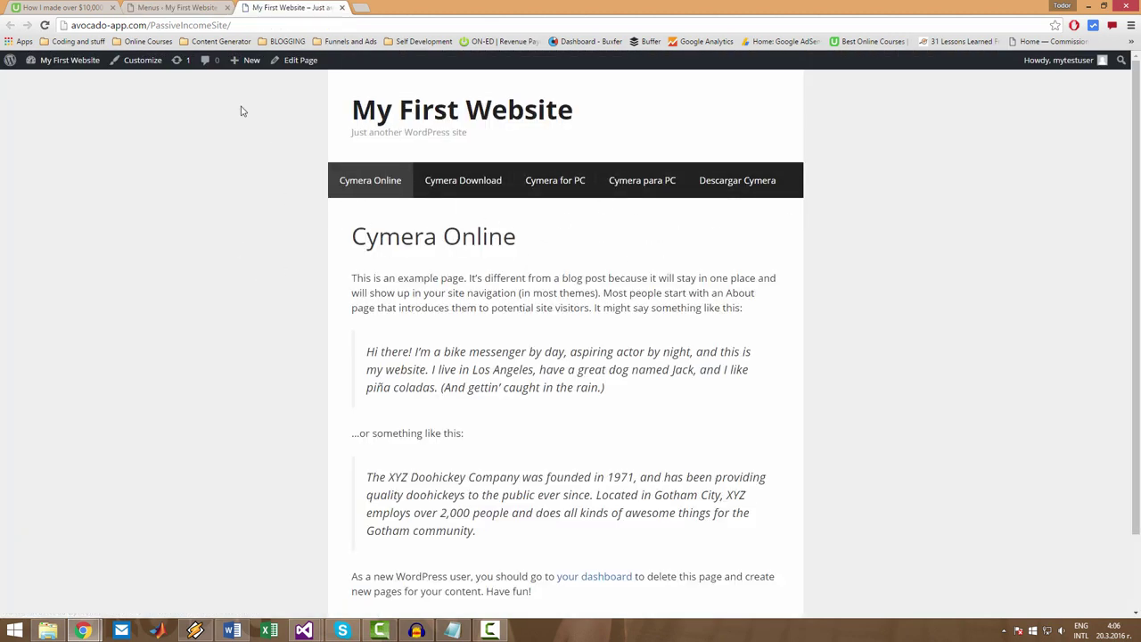
pyautogui.click(202, 7)
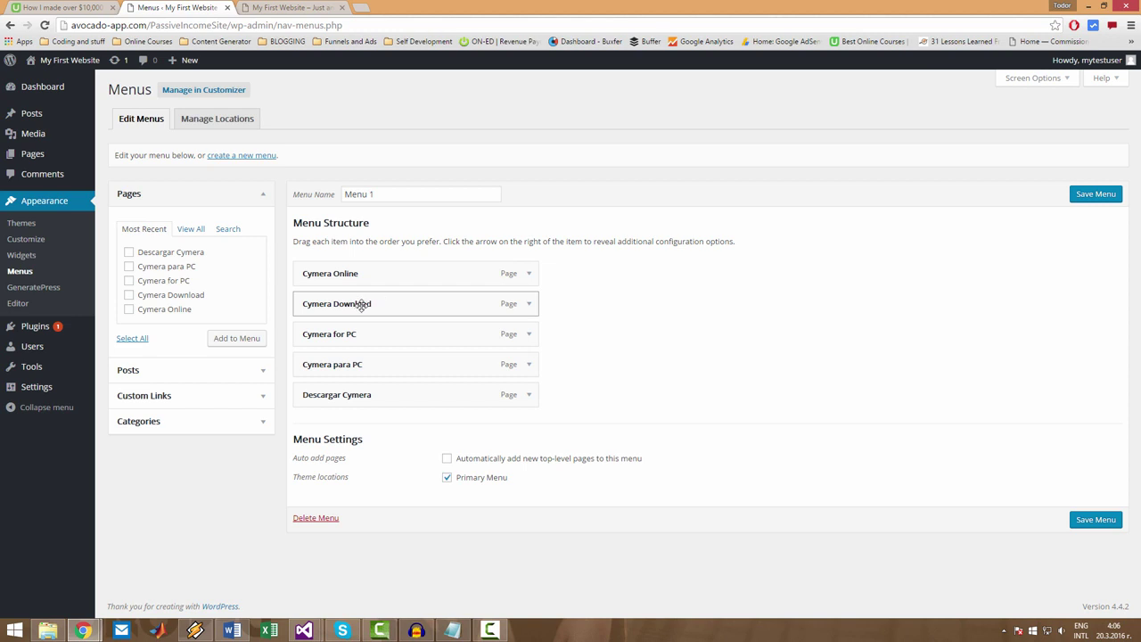
pyautogui.moveTo(362, 306); pyautogui.dragTo(375, 437)
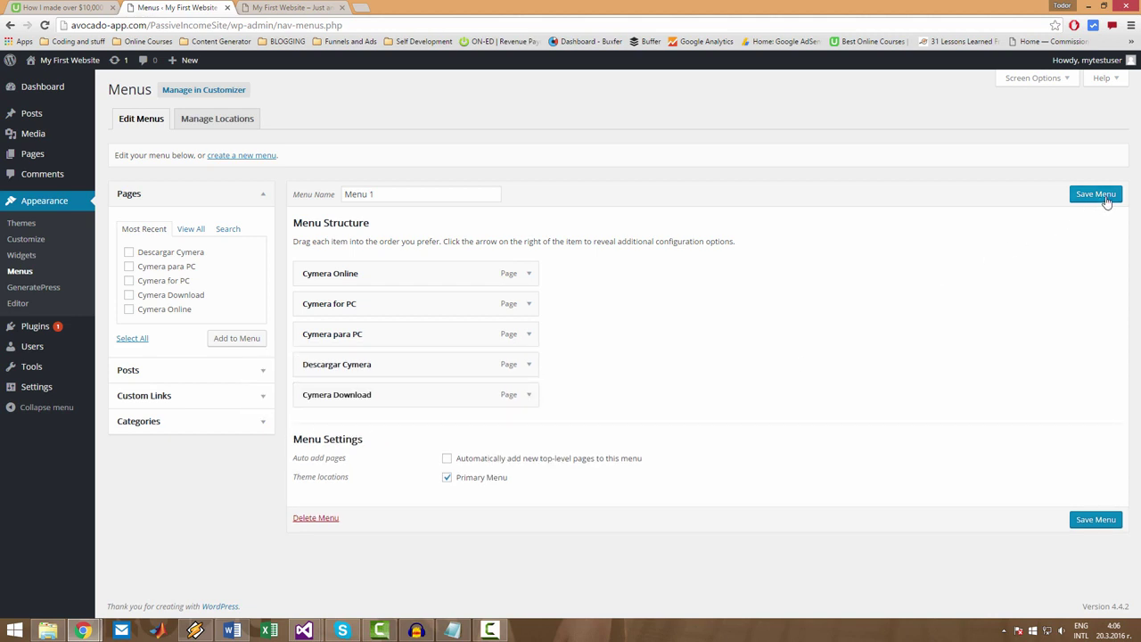
pyautogui.click(1096, 194)
pyautogui.click(294, 7)
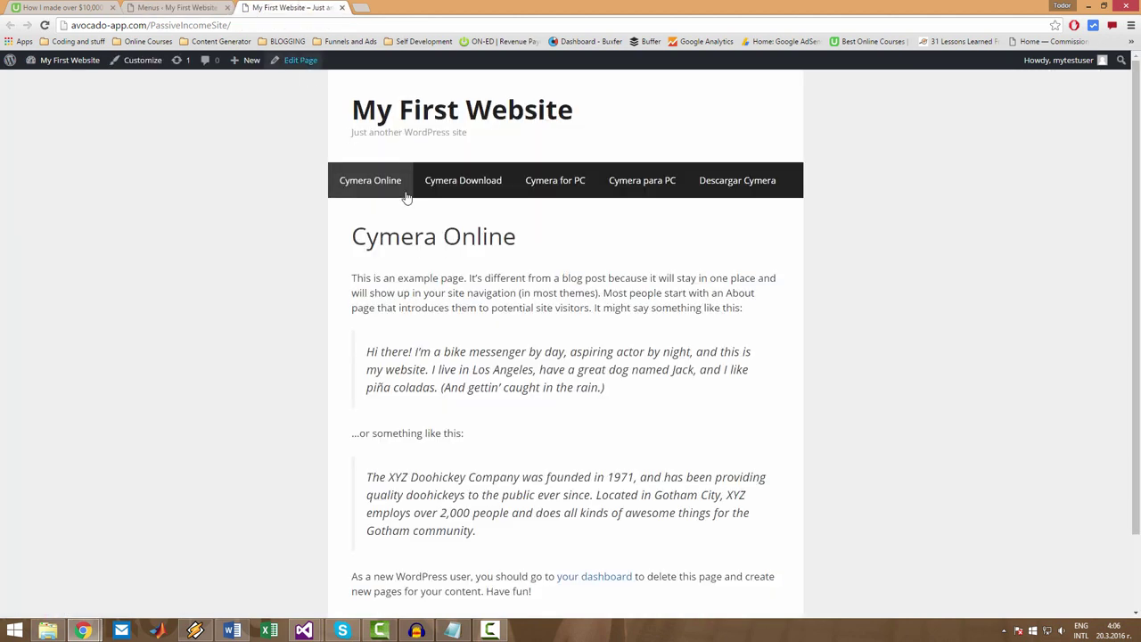
pyautogui.press('F5')
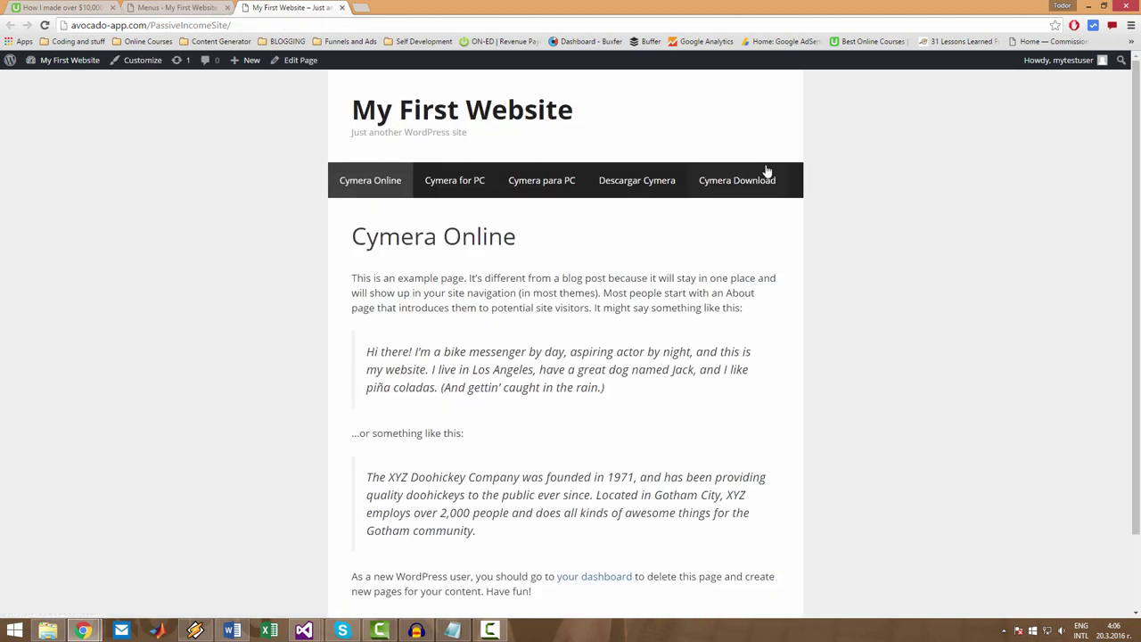
# Step: Drag Cymera Download back to second place in Menu 1
pyautogui.click(170, 7)
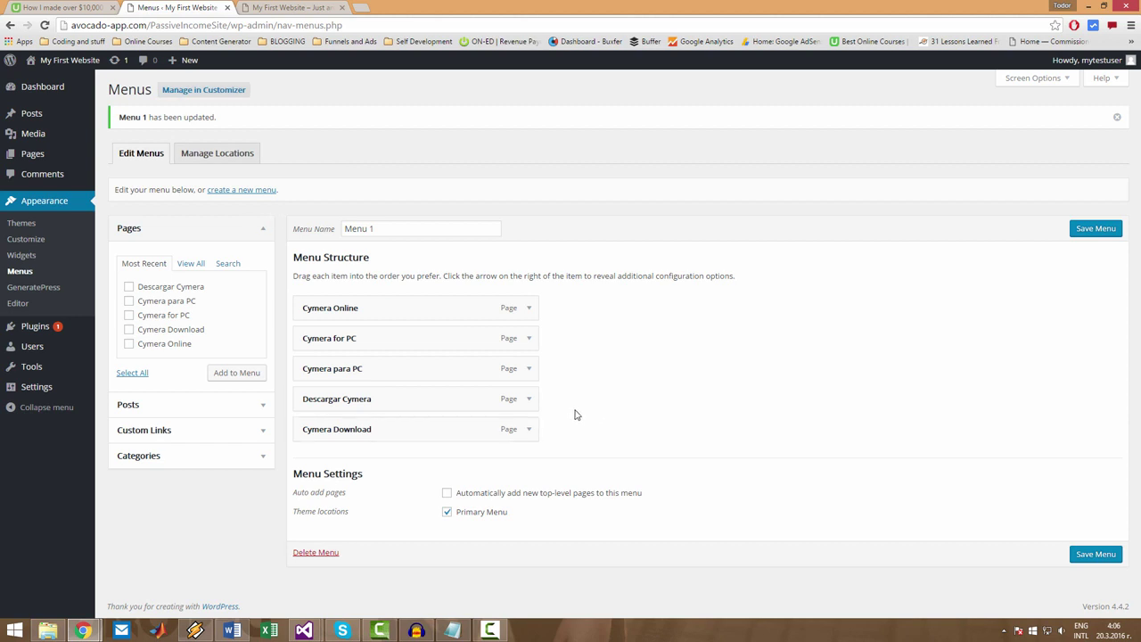
pyautogui.moveTo(416, 425); pyautogui.dragTo(397, 338)
pyautogui.click(292, 7)
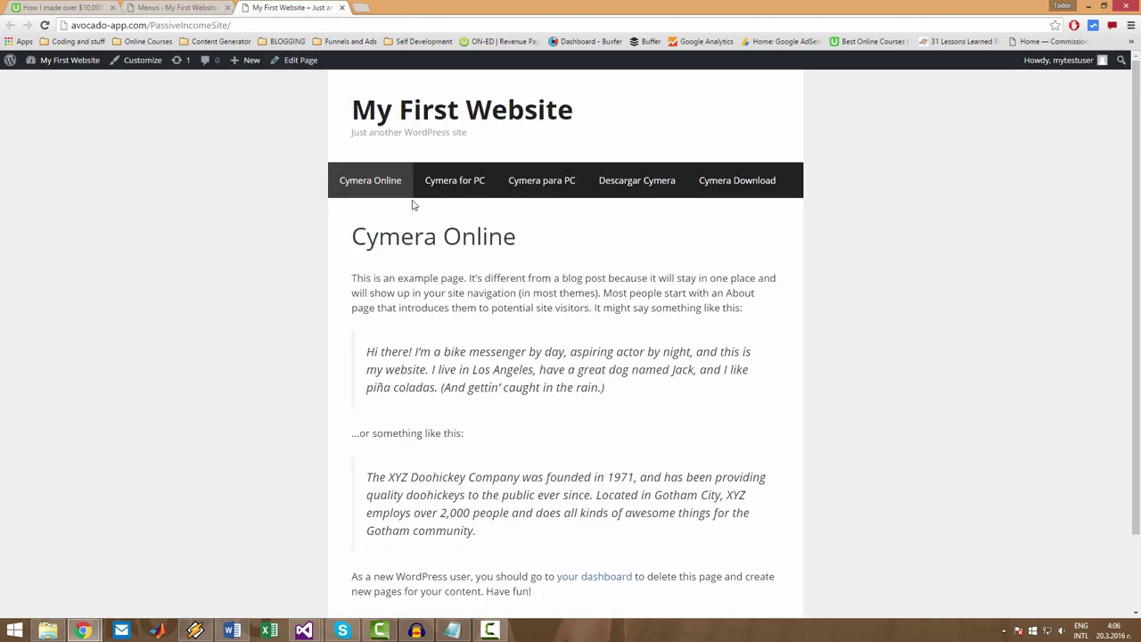
# Step: Nest Cymera Download and each following page under the item above it, then save Menu 1
pyautogui.click(179, 7)
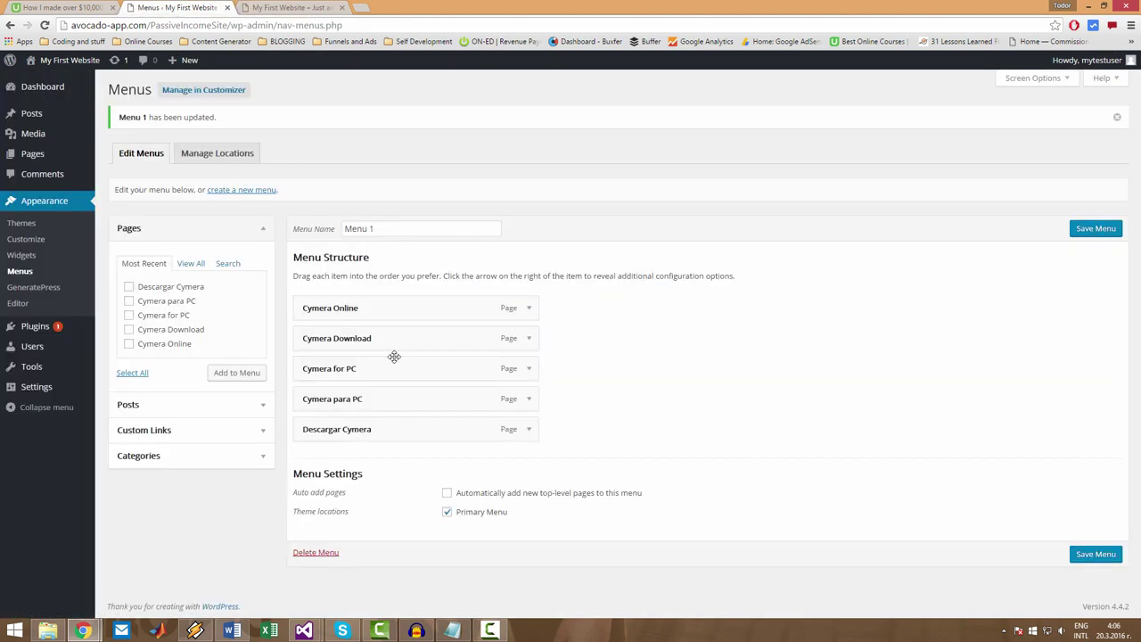
pyautogui.moveTo(379, 338); pyautogui.dragTo(477, 431)
pyautogui.click(1107, 234)
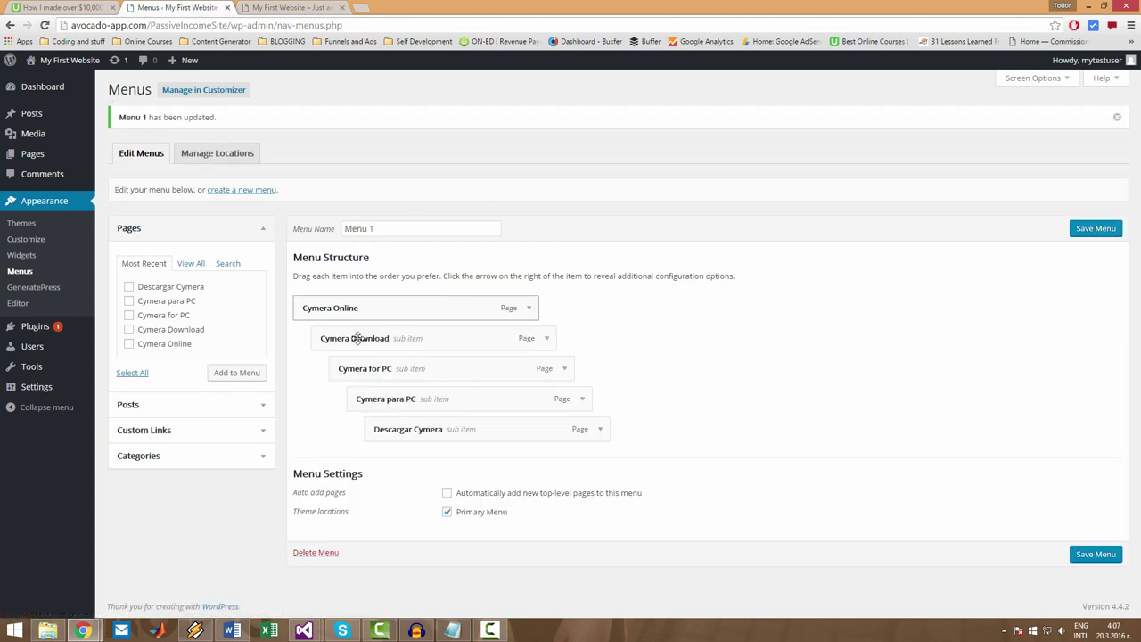
# Step: Reload the live site and check the four pages cascading beneath Cymera Online
pyautogui.click(299, 7)
pyautogui.press('F5')
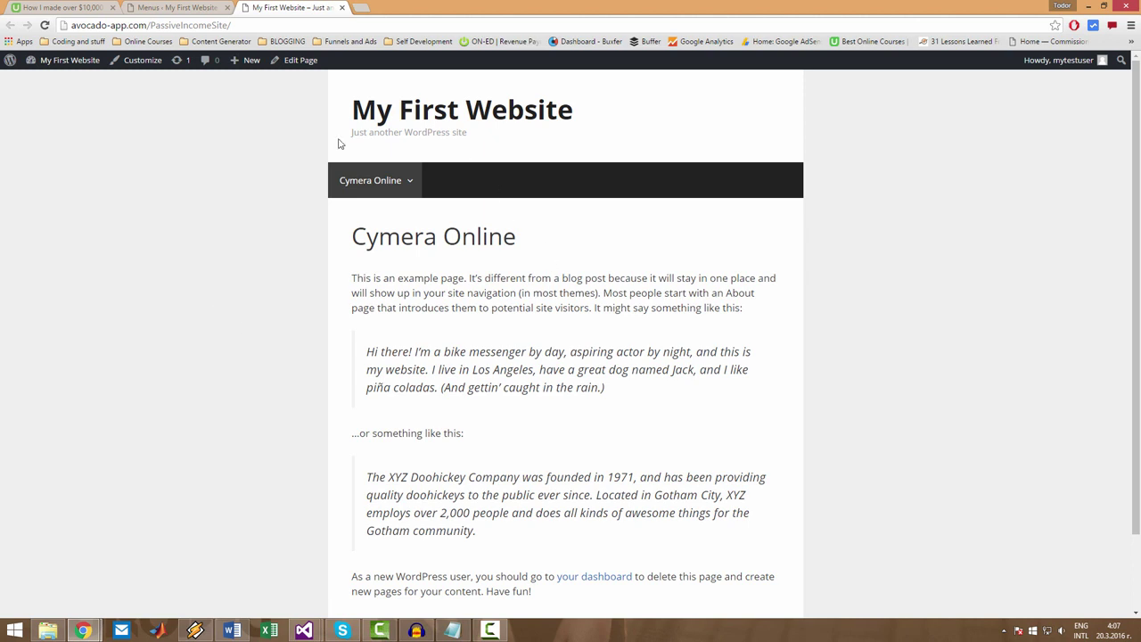
pyautogui.moveTo(410, 186)
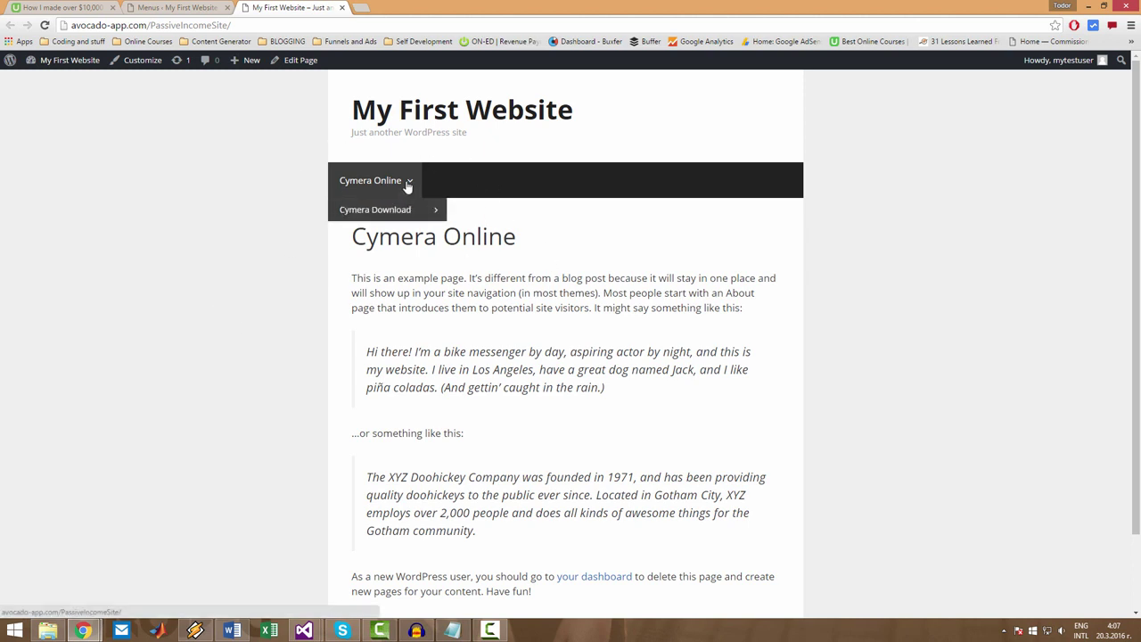
pyautogui.moveTo(378, 214)
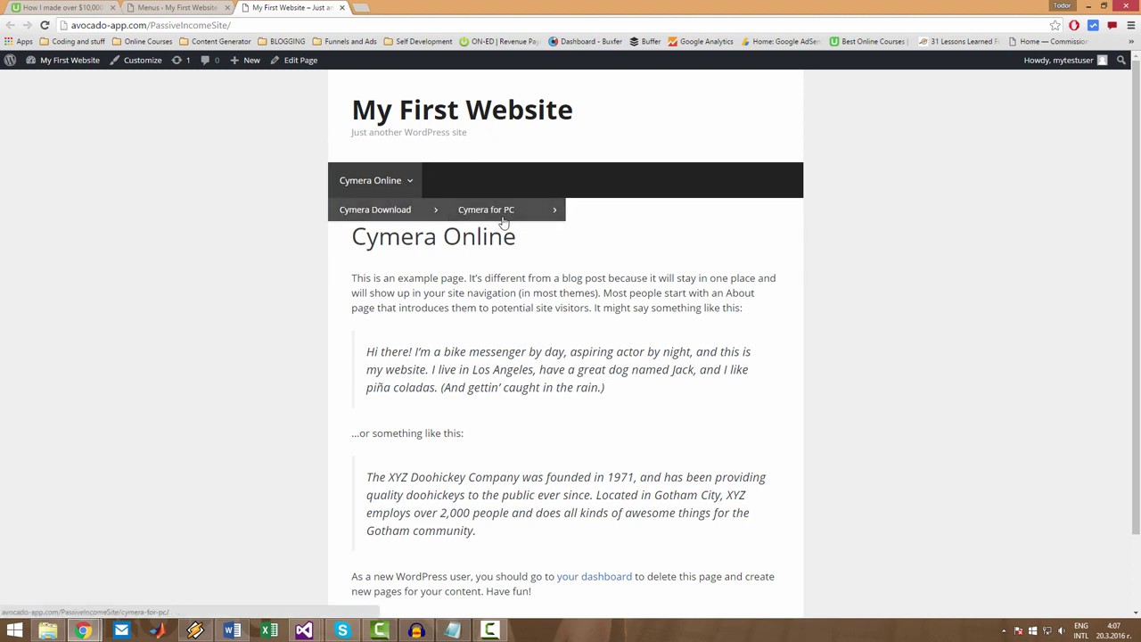
pyautogui.moveTo(508, 219)
pyautogui.moveTo(649, 223)
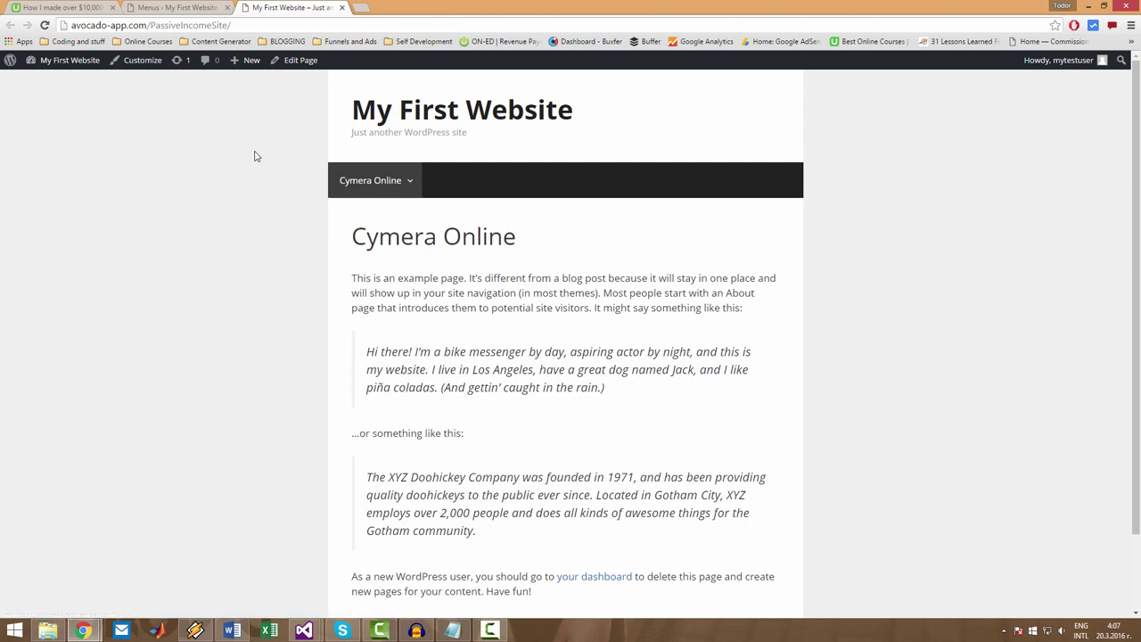
# Step: Move Cymera Download to the top level, nest Descargar Cymera under it, and save Menu 1
pyautogui.click(179, 7)
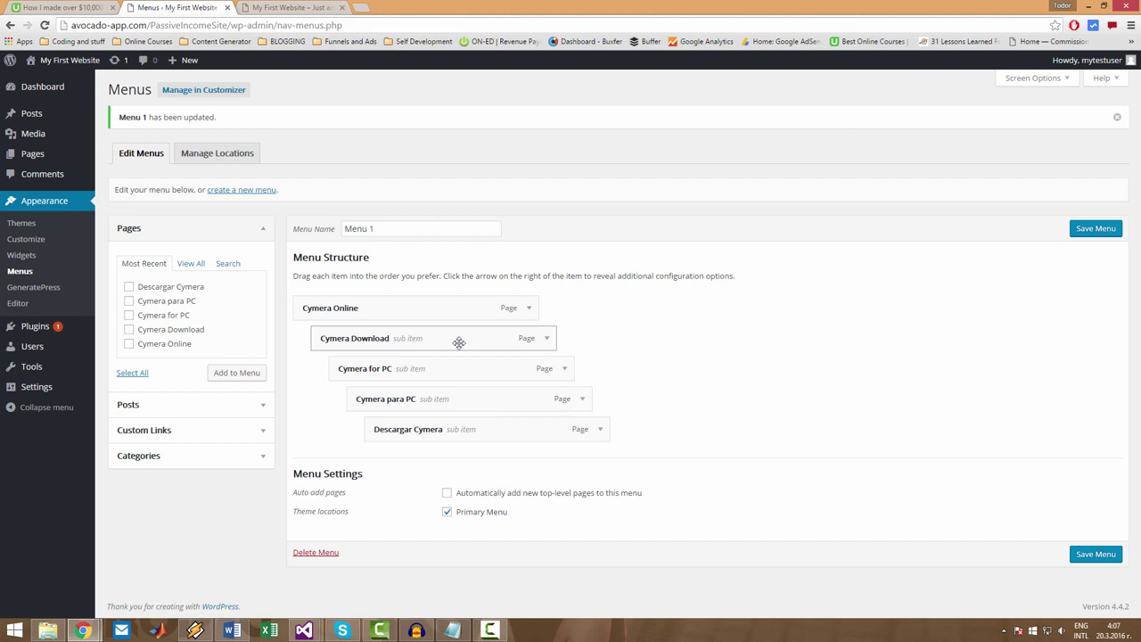
pyautogui.moveTo(485, 343); pyautogui.dragTo(426, 406)
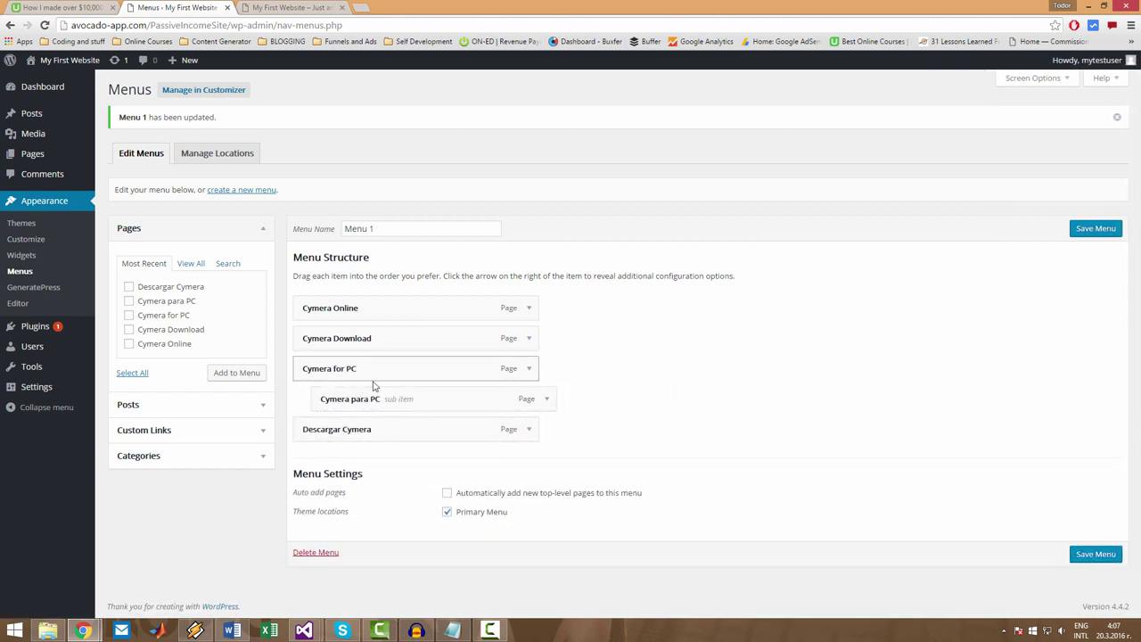
pyautogui.moveTo(397, 431); pyautogui.dragTo(371, 340)
pyautogui.click(1095, 230)
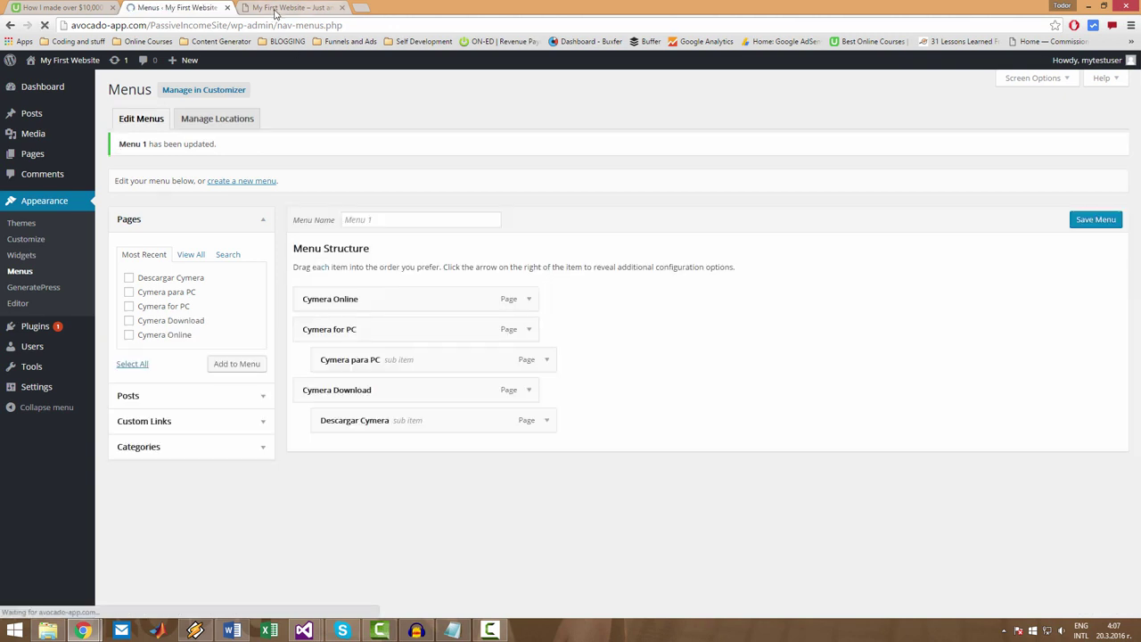
# Step: Reload the live site and check the dropdowns under Cymera for PC and Cymera Download
pyautogui.hotkey('ctrl', 'Tab')
pyautogui.press('F5')
pyautogui.moveTo(469, 188)
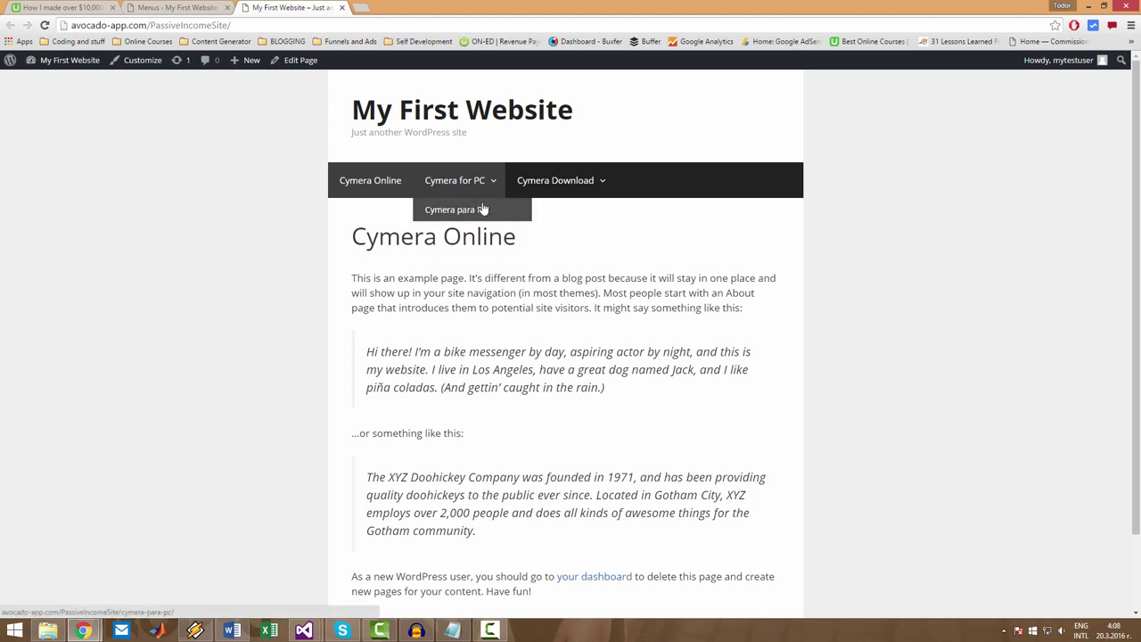
pyautogui.moveTo(541, 218)
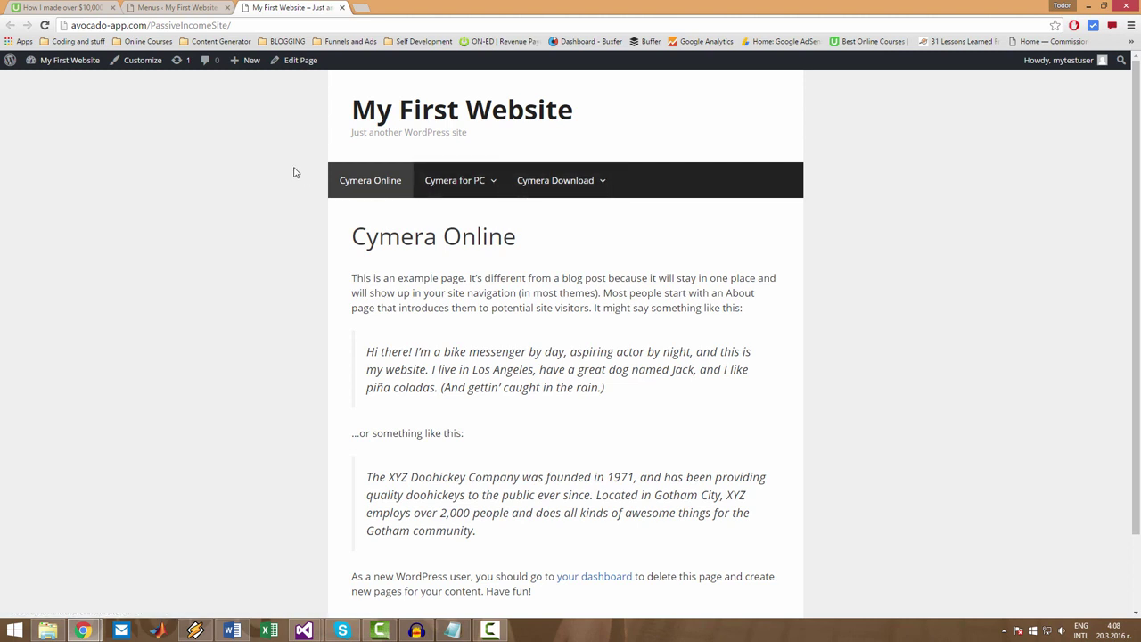
pyautogui.click(211, 6)
pyautogui.click(292, 6)
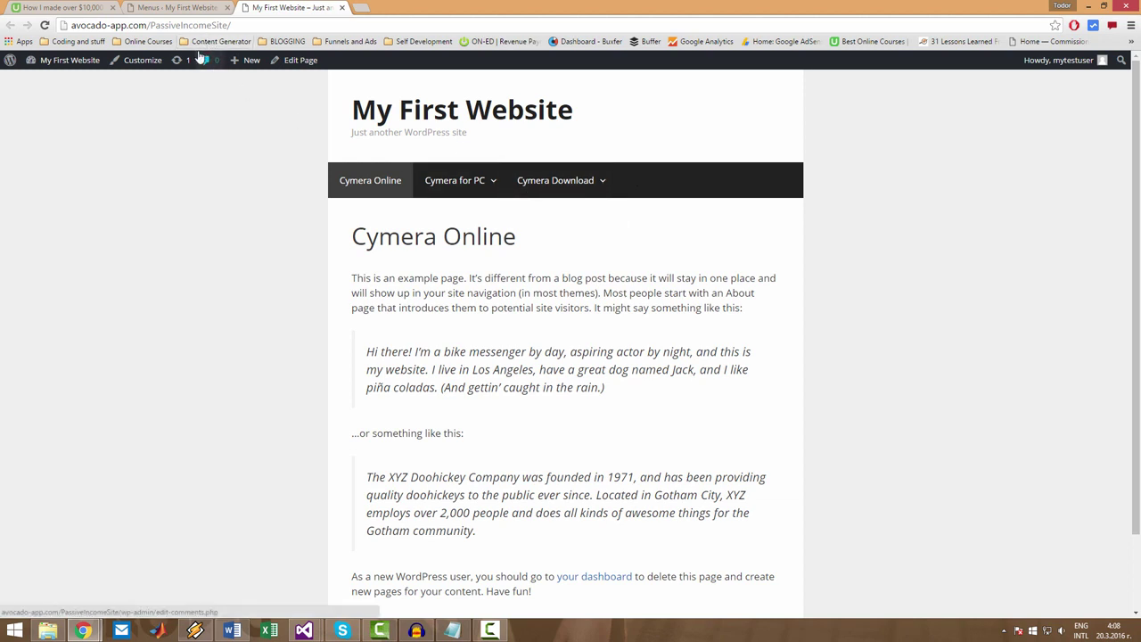
pyautogui.moveTo(536, 182)
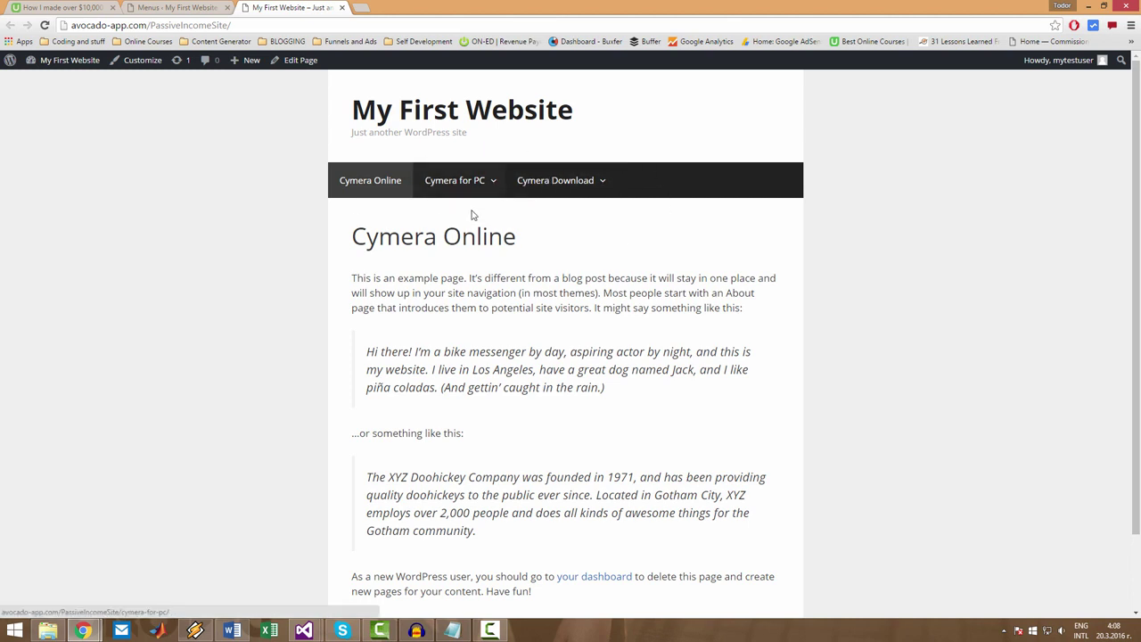
pyautogui.hotkey('ctrl', 'shift', 'Tab')
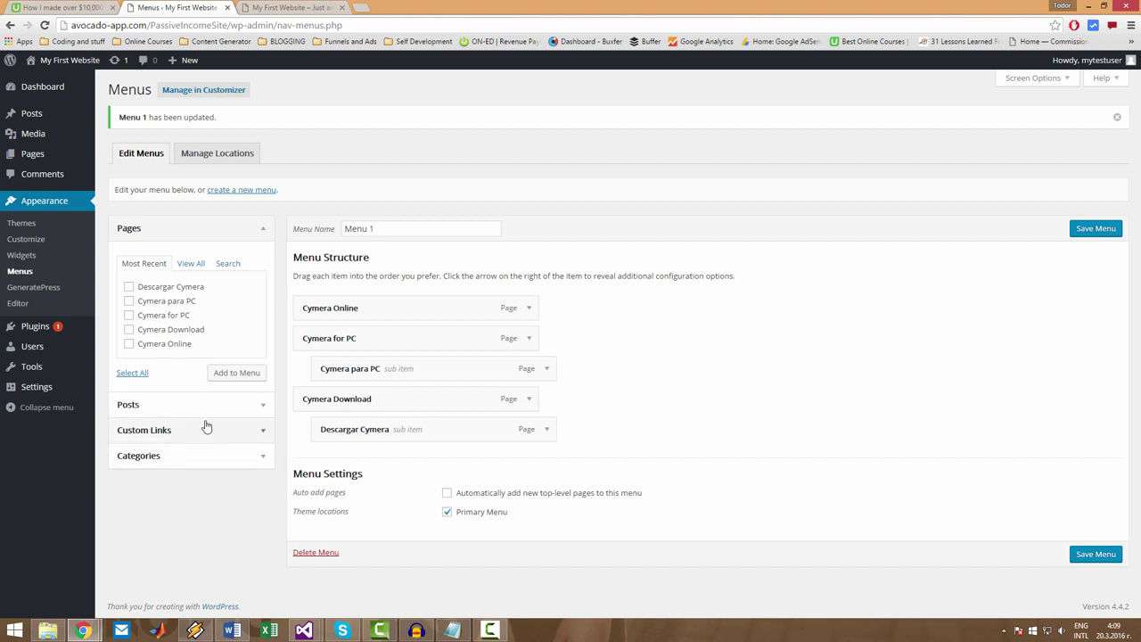
# Step: Add the Test posts category to Menu 1 and browse the list of all posts
pyautogui.click(244, 458)
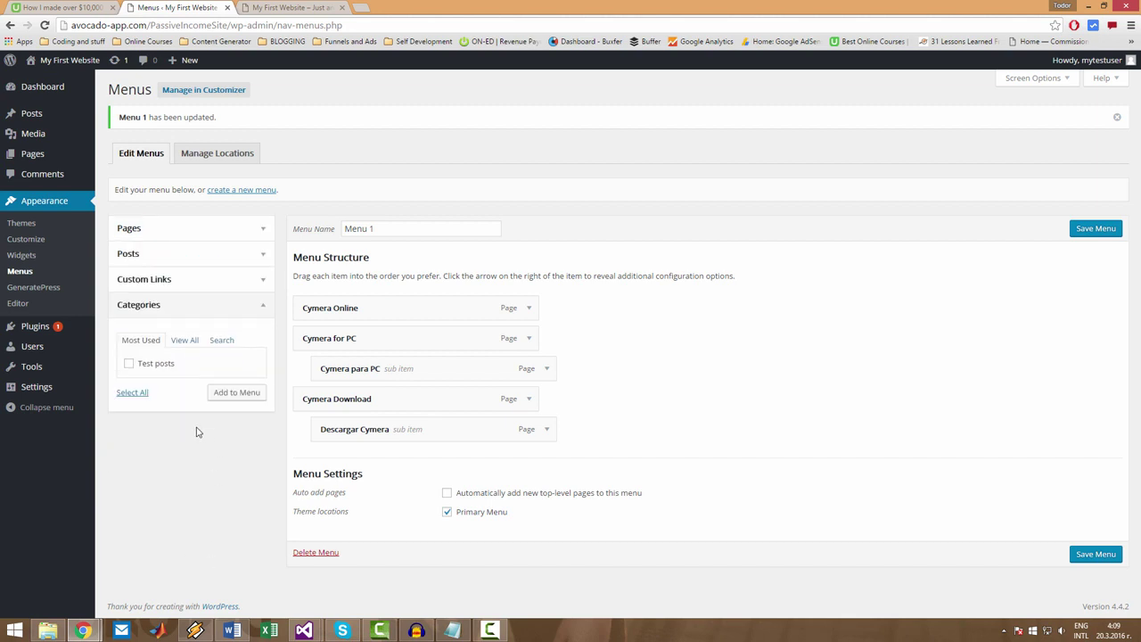
pyautogui.click(130, 366)
pyautogui.click(239, 392)
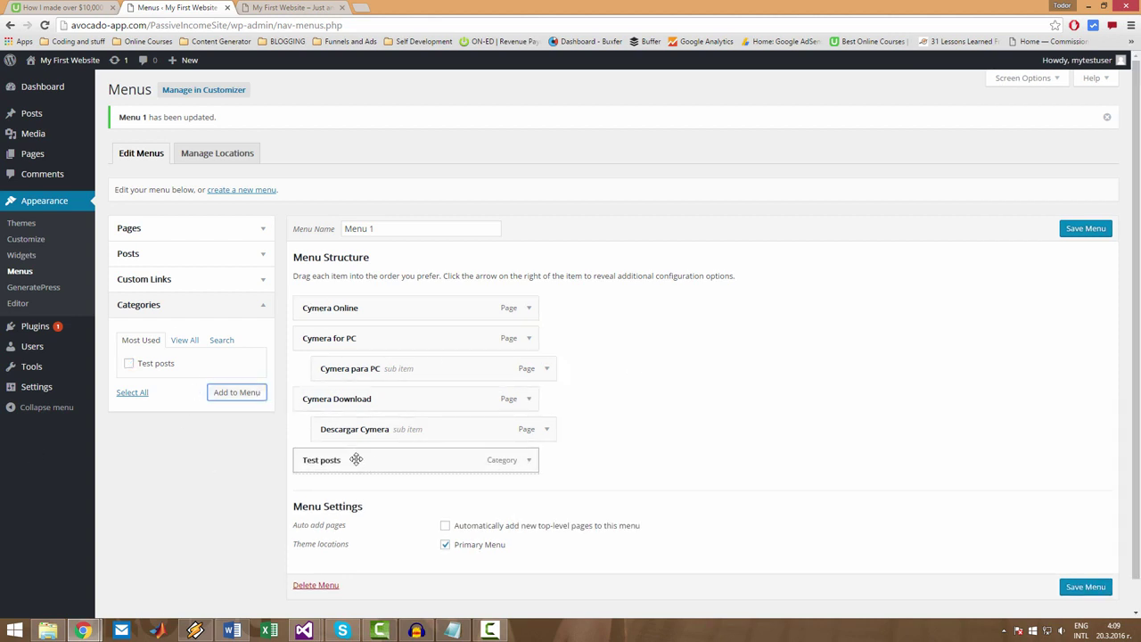
pyautogui.click(188, 256)
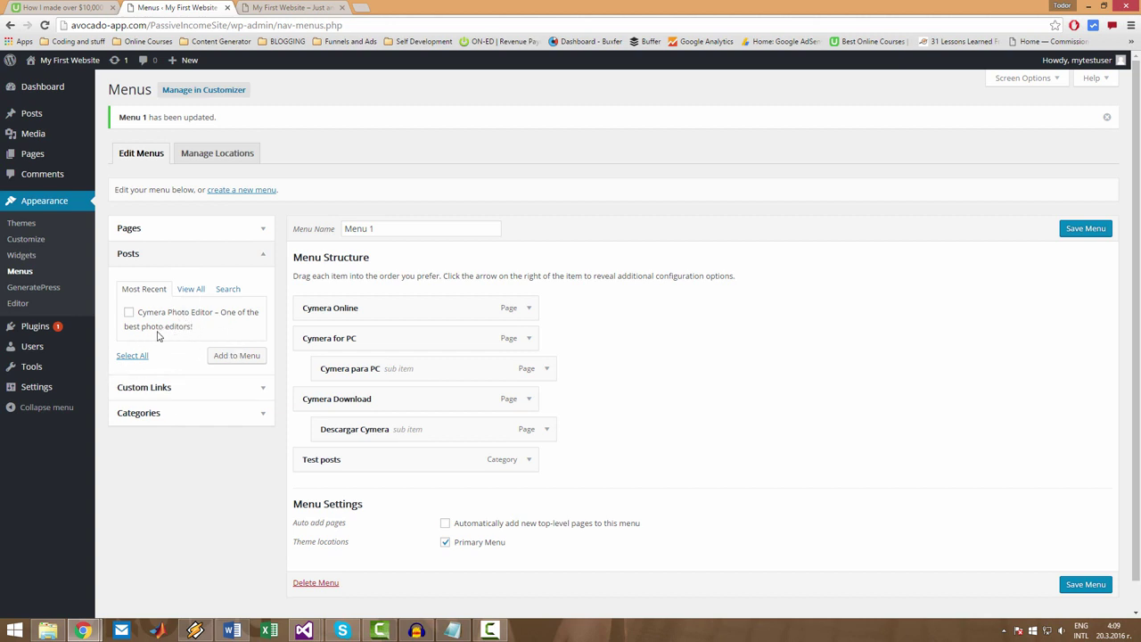
pyautogui.click(188, 290)
# Step: Save the menu and open the Test posts link on the reloaded live site
pyautogui.click(1085, 230)
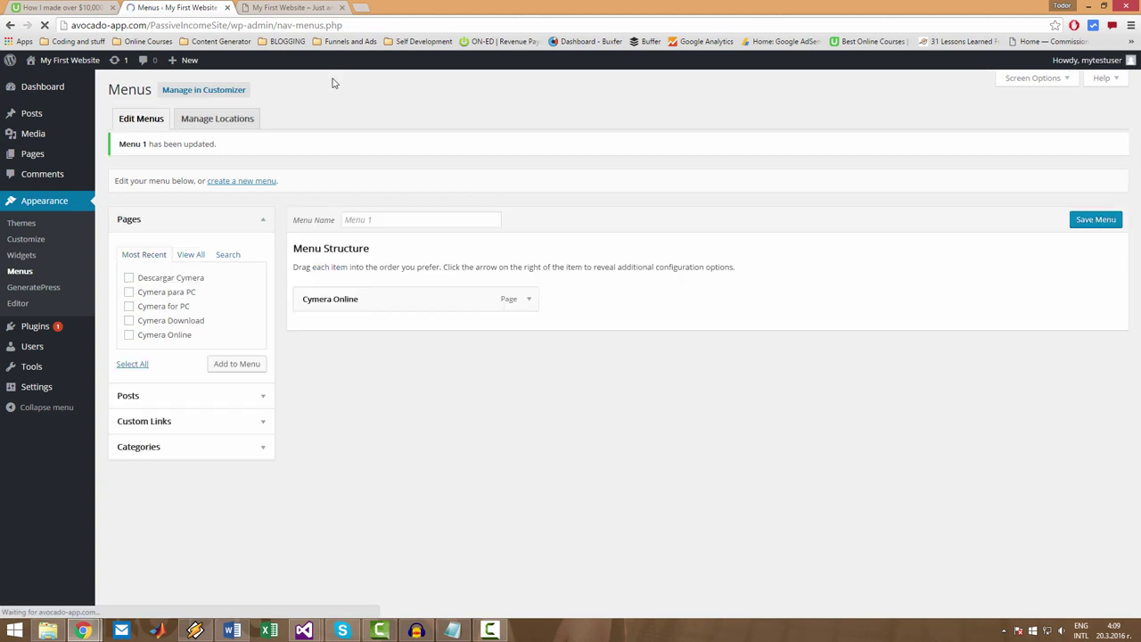
pyautogui.click(288, 8)
pyautogui.click(44, 25)
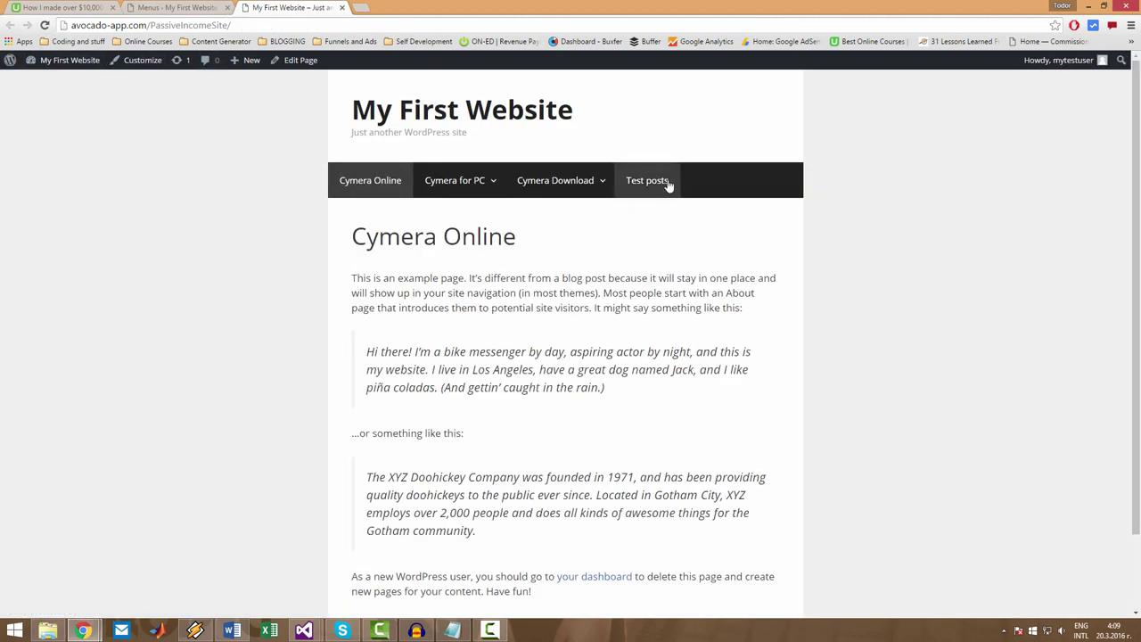
pyautogui.click(663, 183)
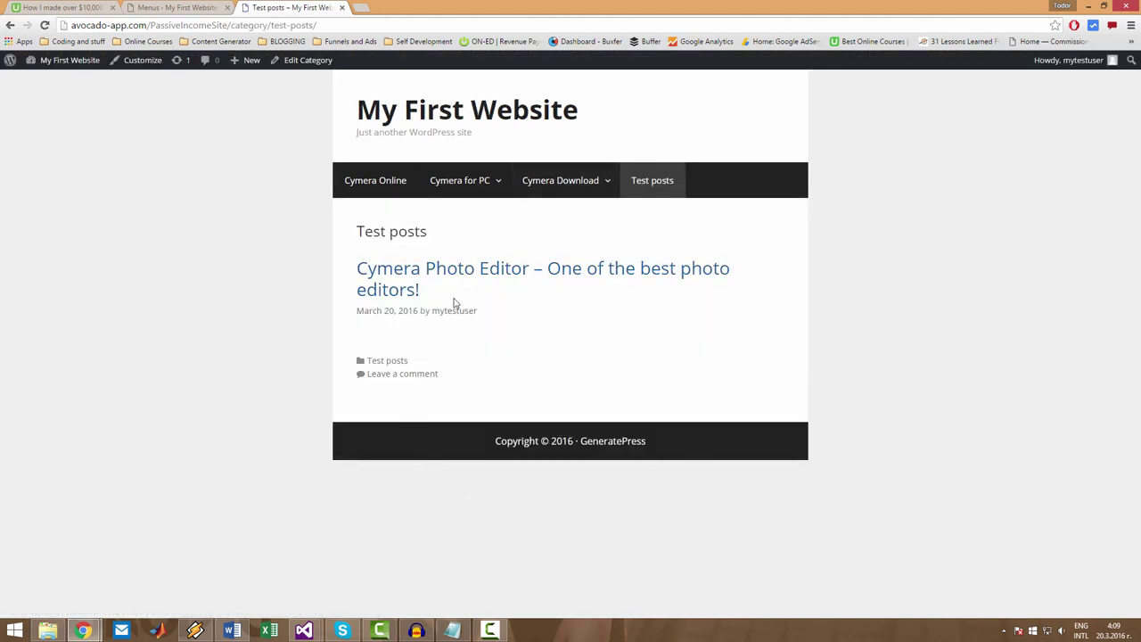
# Step: Rename the Test posts category to Photo Editors with slug photo-editors and update it
pyautogui.click(189, 7)
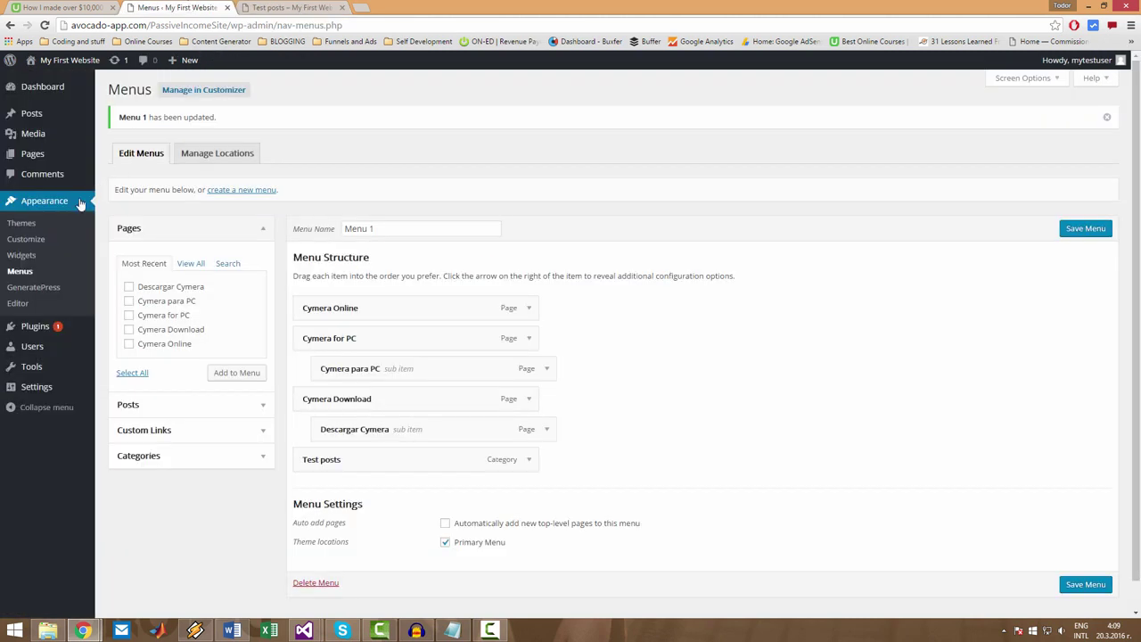
pyautogui.moveTo(56, 132)
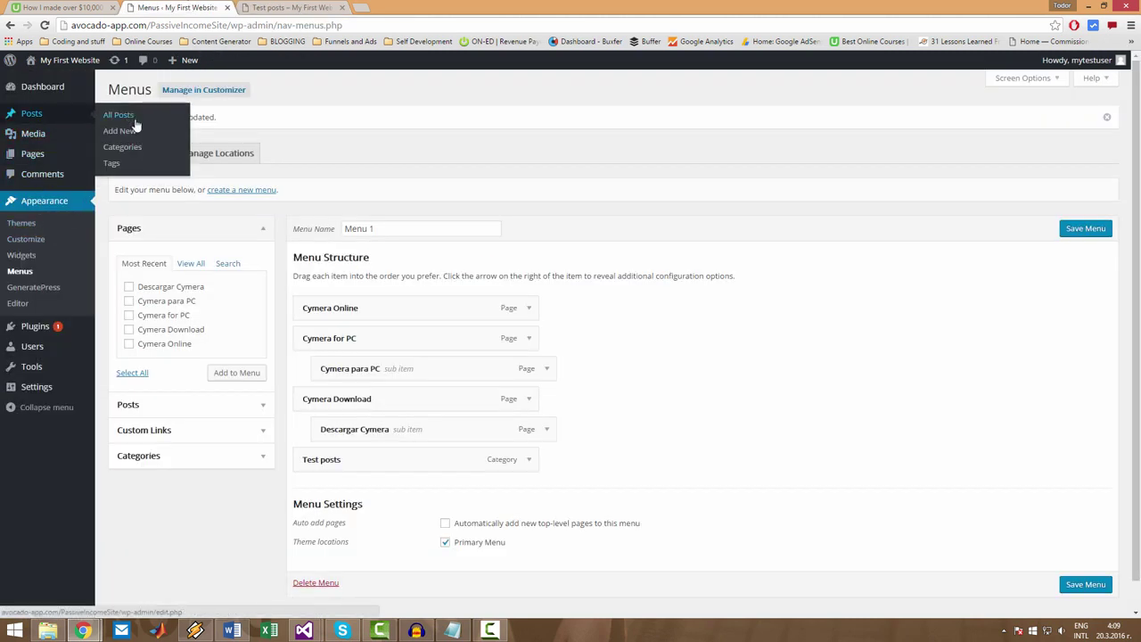
pyautogui.click(130, 146)
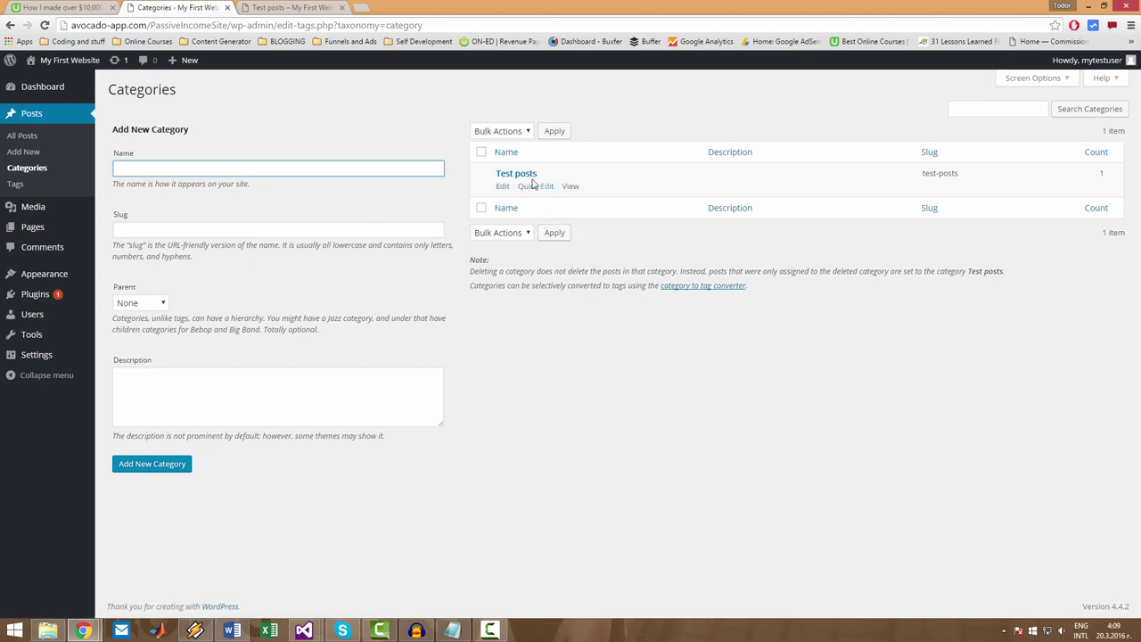
pyautogui.click(528, 189)
pyautogui.tripleClick(571, 197)
pyautogui.write('Photo Editors')
pyautogui.press('Tab')
pyautogui.write('photo-')
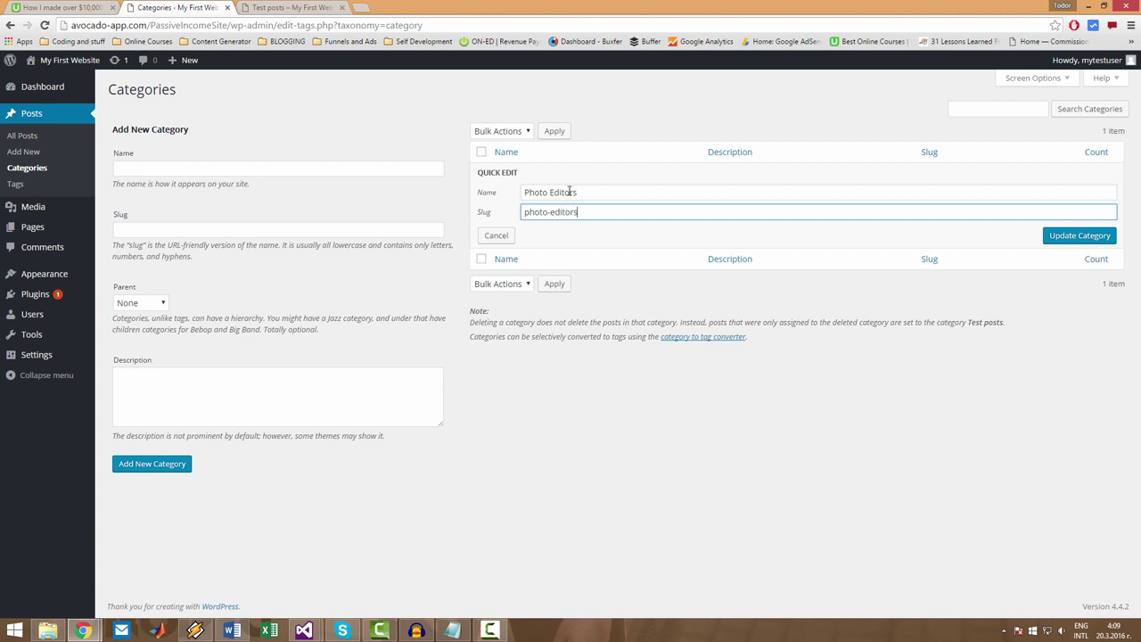
pyautogui.click(1069, 237)
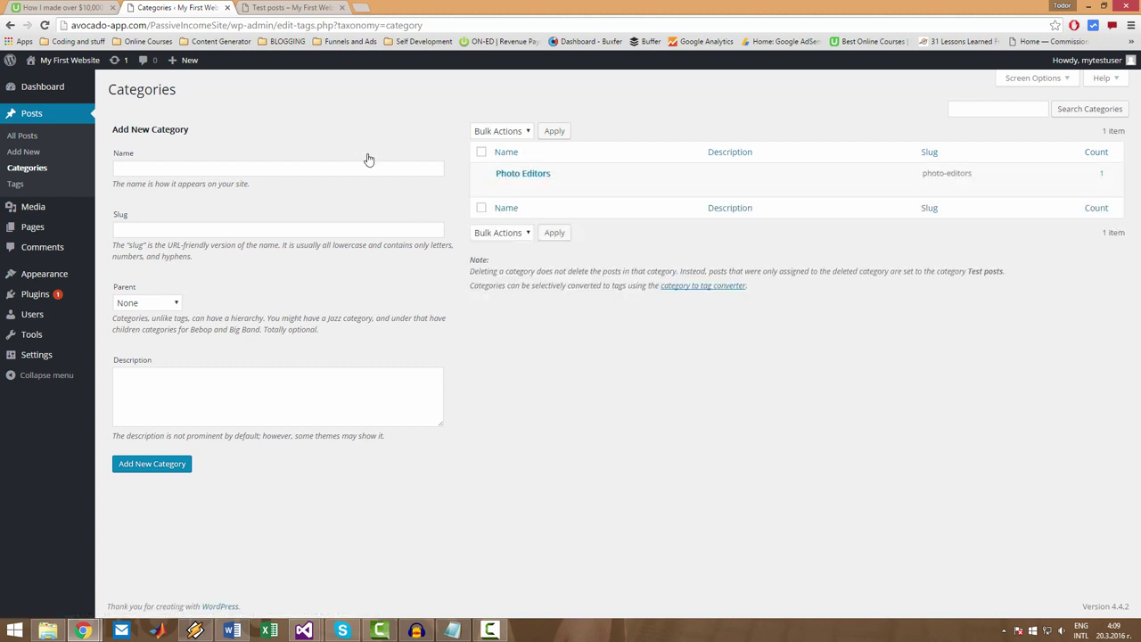
# Step: Reload the live site, open the Photo Editors category page, then return to Cymera Online
pyautogui.hotkey('ctrl', 'Tab')
pyautogui.press('F5')
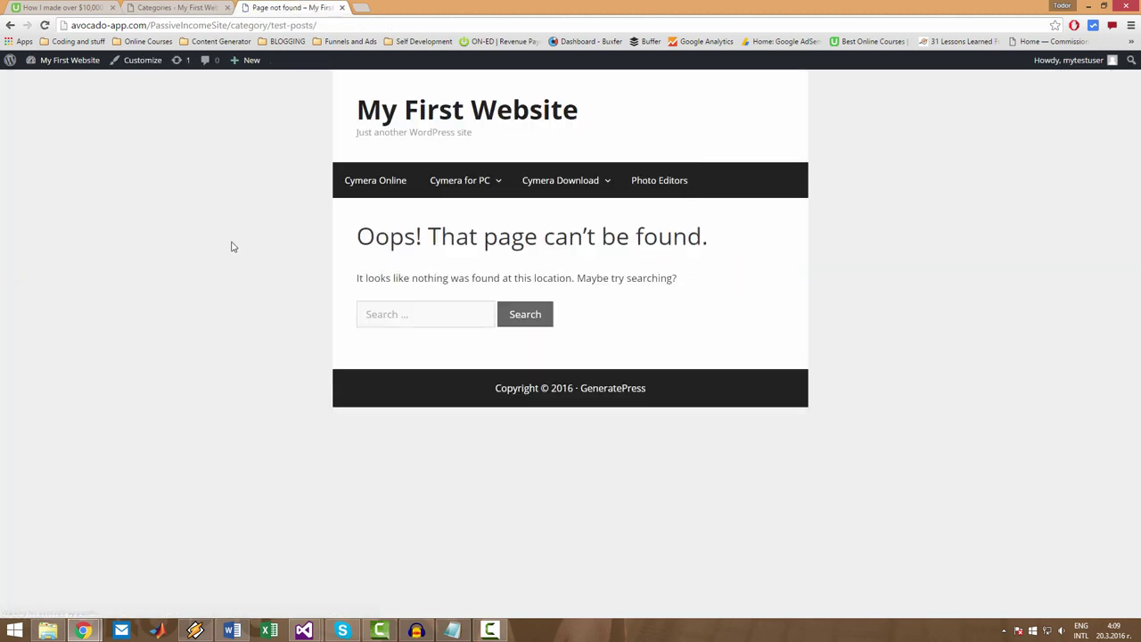
pyautogui.click(656, 181)
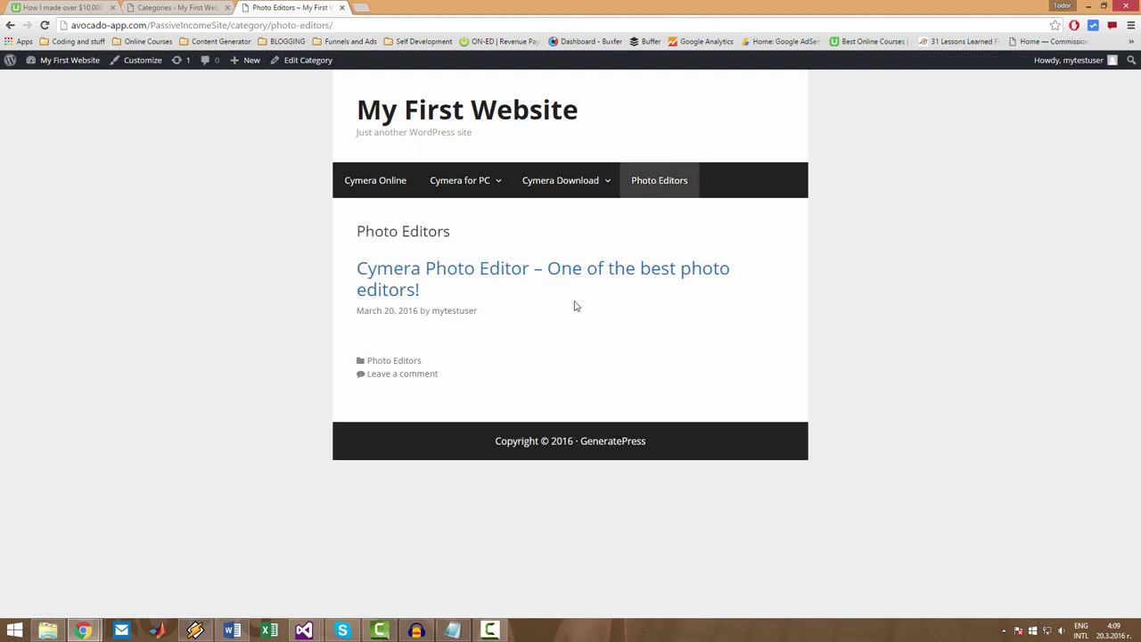
pyautogui.click(377, 179)
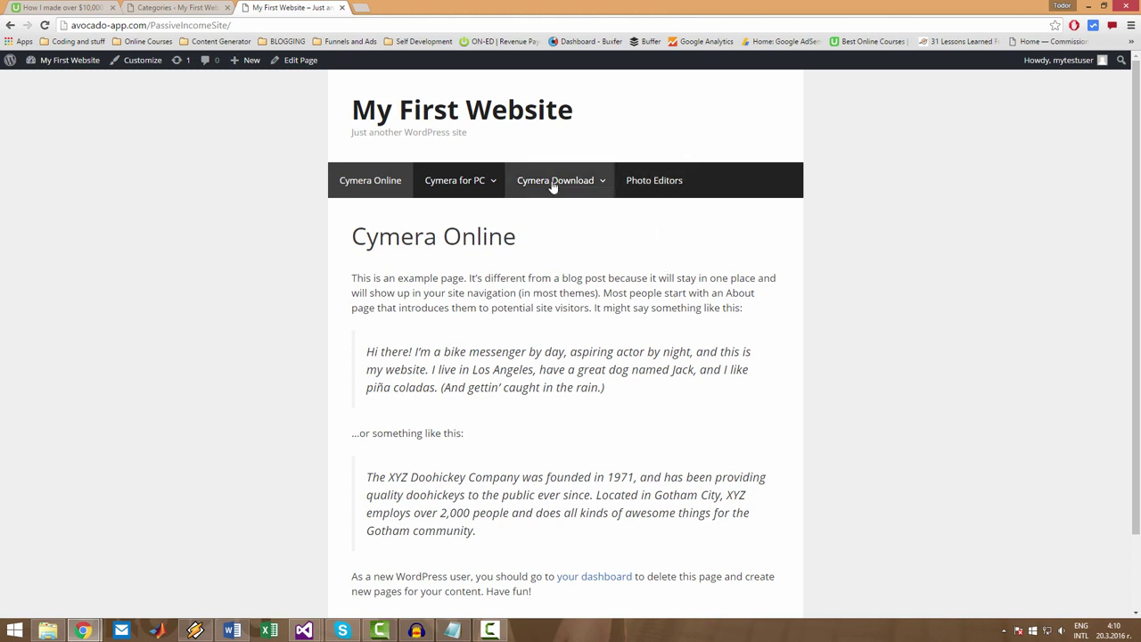
pyautogui.moveTo(576, 188)
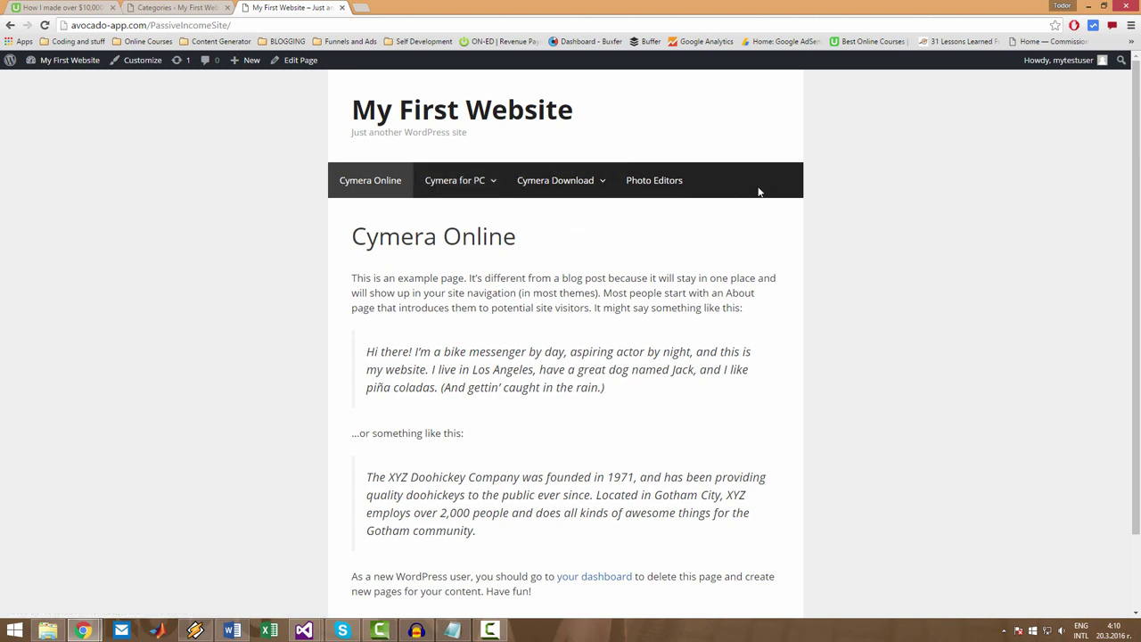
pyautogui.click(217, 4)
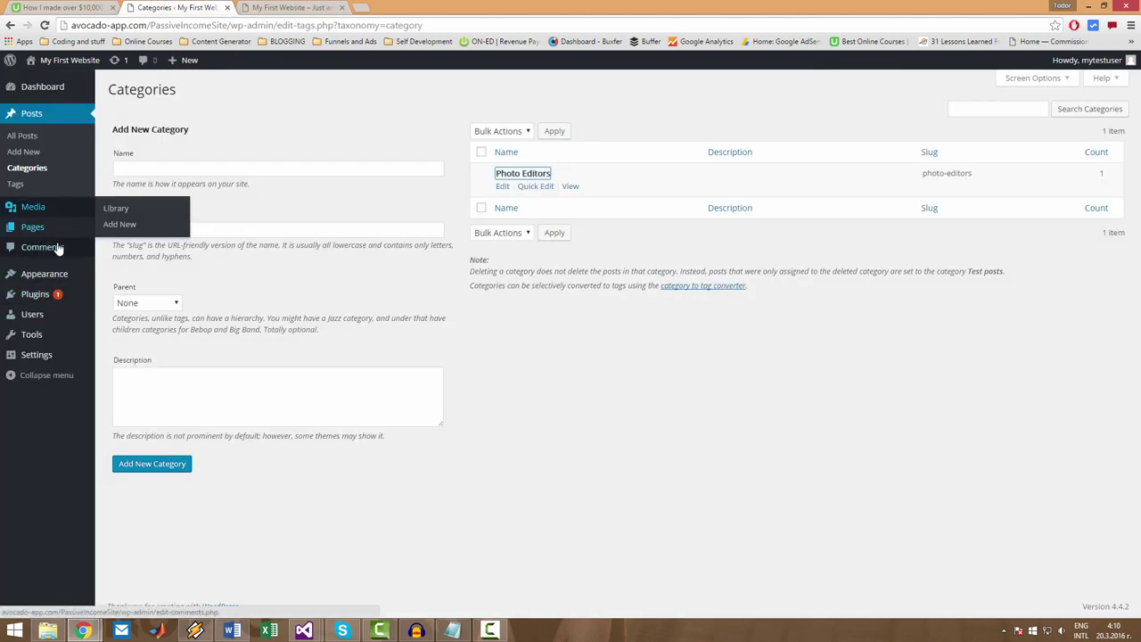
# Step: Move Descargar Cymera to the menu's top level, save, and preview it on the site
pyautogui.click(125, 325)
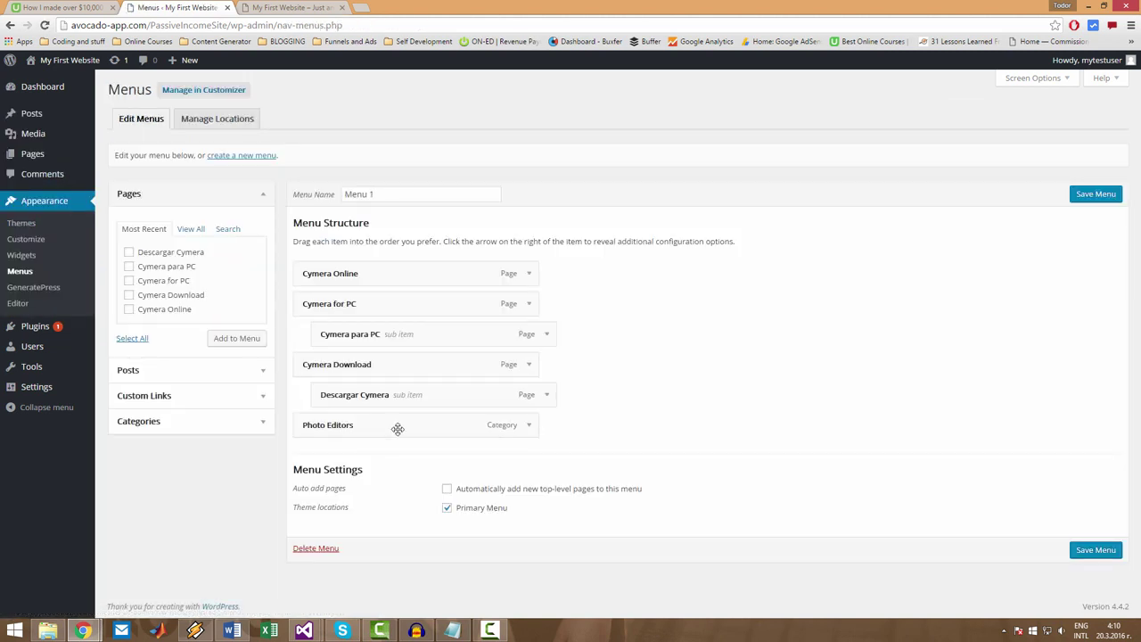
pyautogui.moveTo(400, 399); pyautogui.dragTo(384, 403)
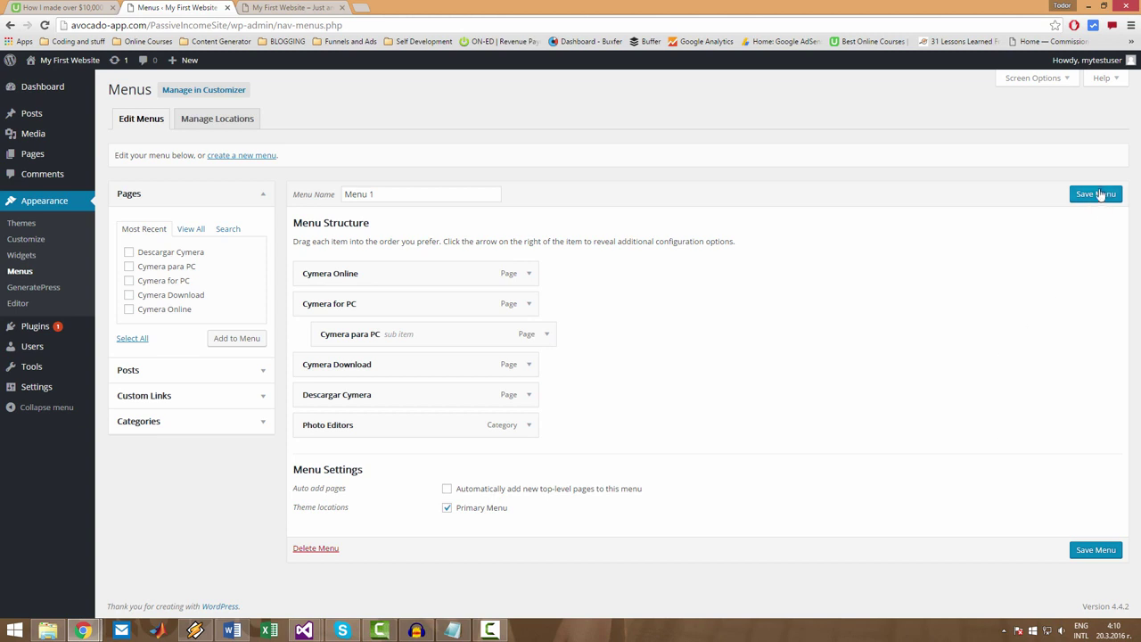
pyautogui.click(1101, 195)
pyautogui.click(294, 7)
pyautogui.press('F5')
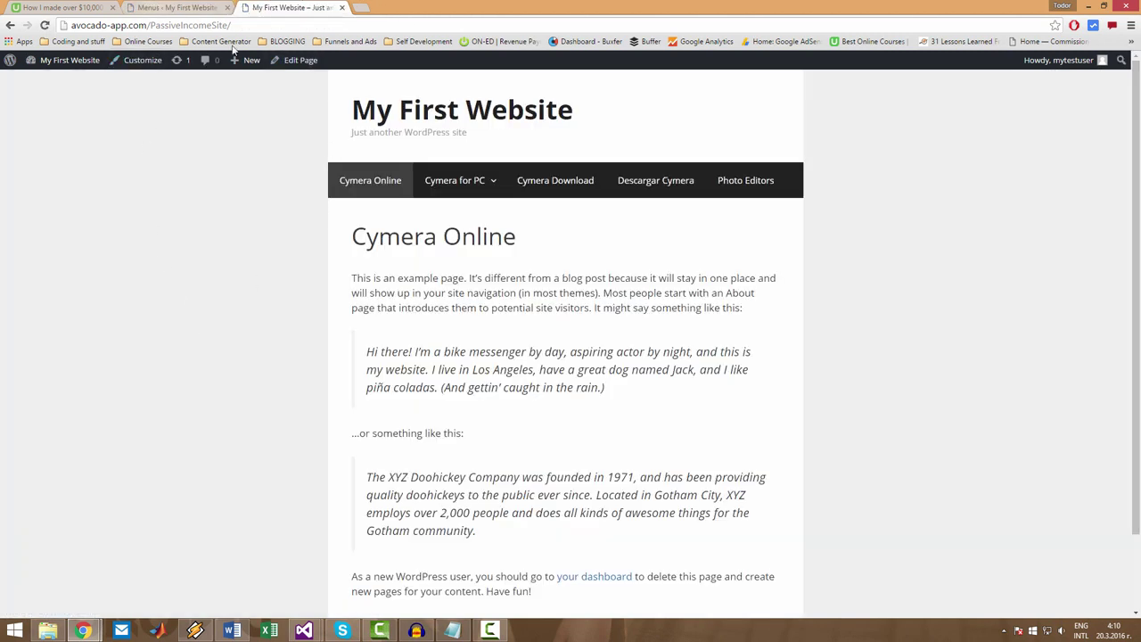
pyautogui.moveTo(461, 189)
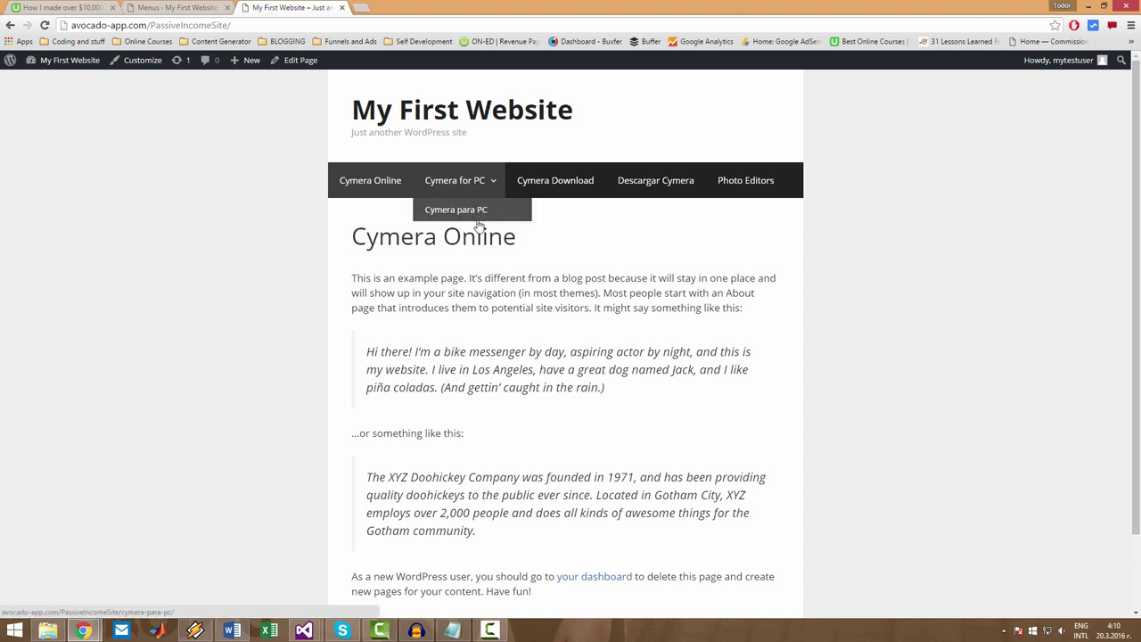
# Step: Move Cymera para PC to the top level, save, and view the flat menu on the site
pyautogui.click(159, 7)
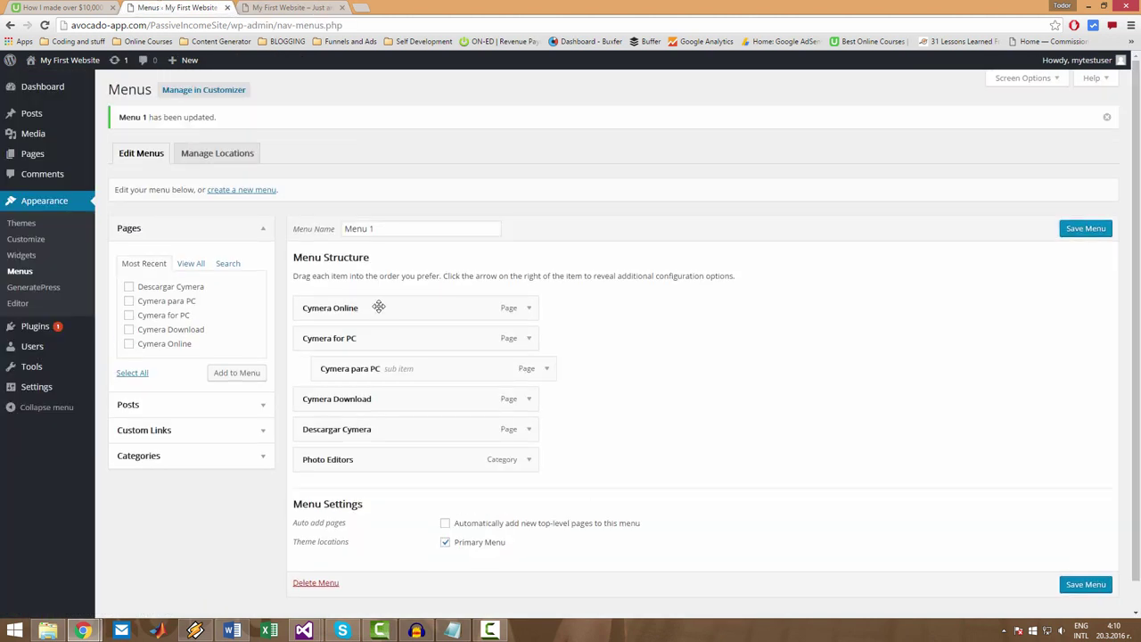
pyautogui.moveTo(364, 369); pyautogui.dragTo(350, 368)
pyautogui.click(1085, 229)
pyautogui.click(302, 9)
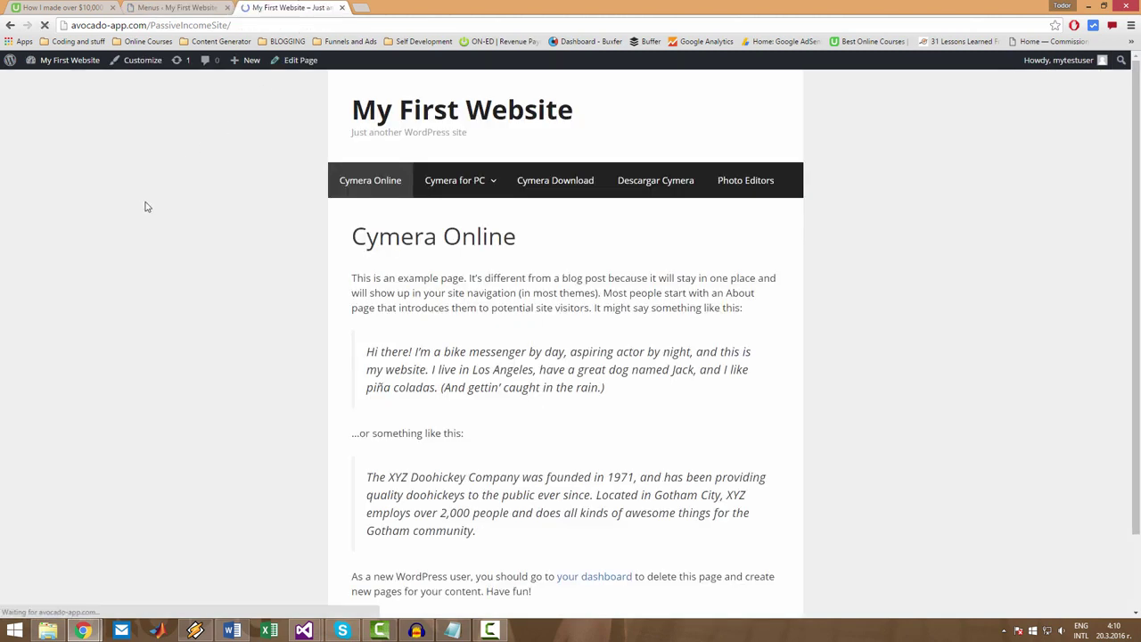
pyautogui.press('F5')
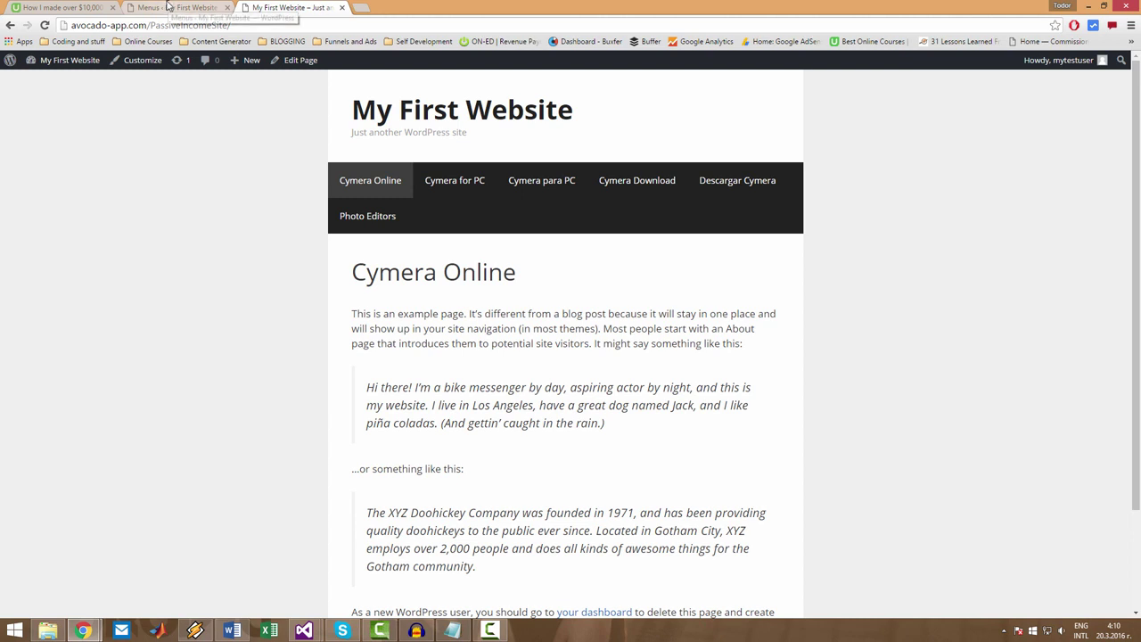
# Step: Nest Cymera para PC back under Cymera for PC and save the menu
pyautogui.click(174, 8)
pyautogui.moveTo(380, 362); pyautogui.dragTo(403, 366)
pyautogui.click(1084, 229)
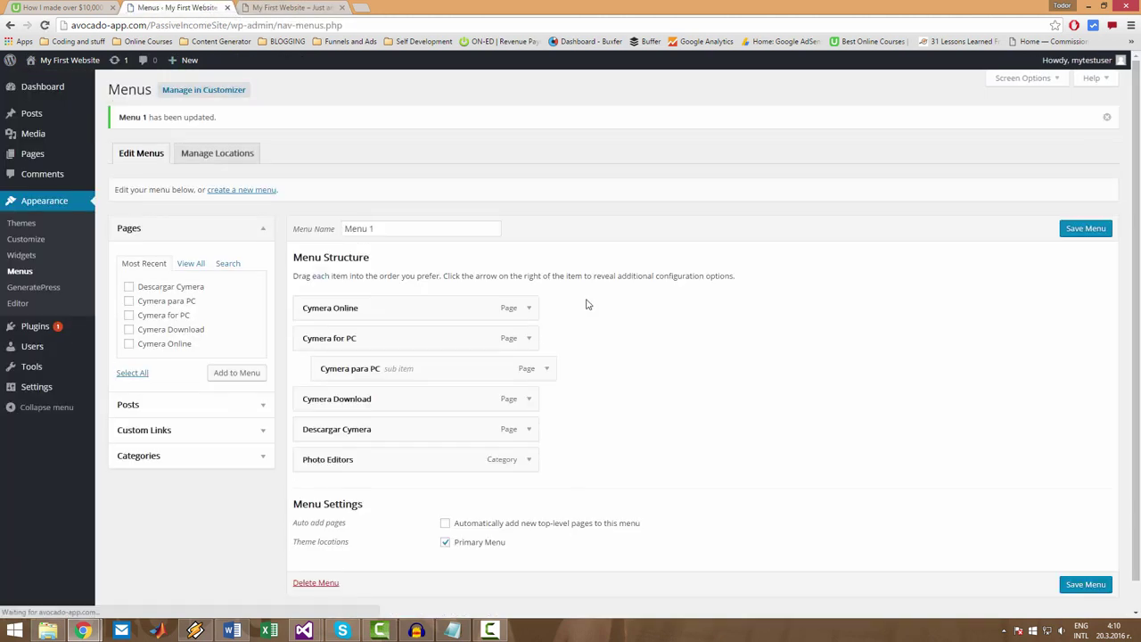